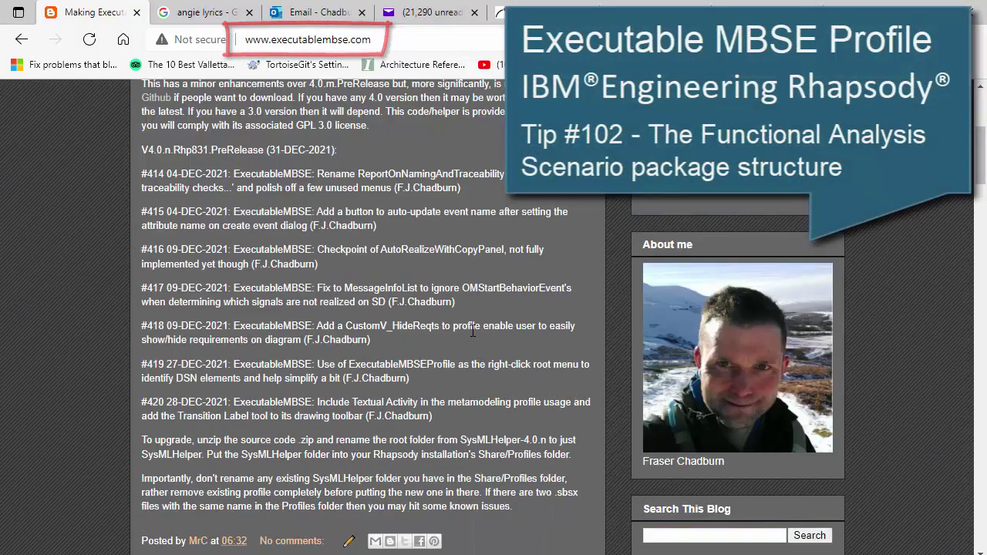
Step: Follow the blog's 'Download the SysMLHelper profile' link to the GitHub releases page
scroll(473, 330, up, 4)
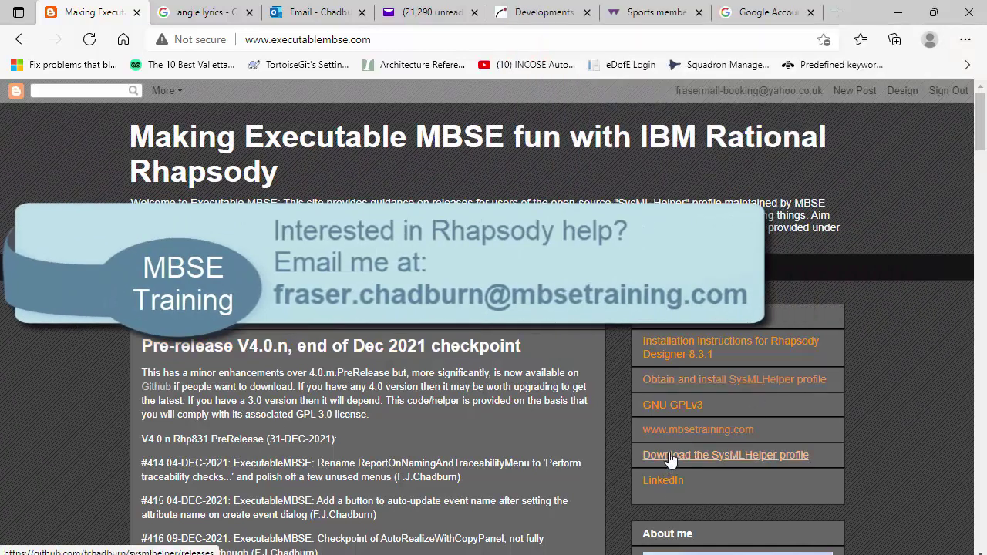
click(670, 457)
scroll(481, 372, down, 3)
Step: Expand the release's downloadable assets and choose ExecutableMBSEProfile as the new project type
click(257, 350)
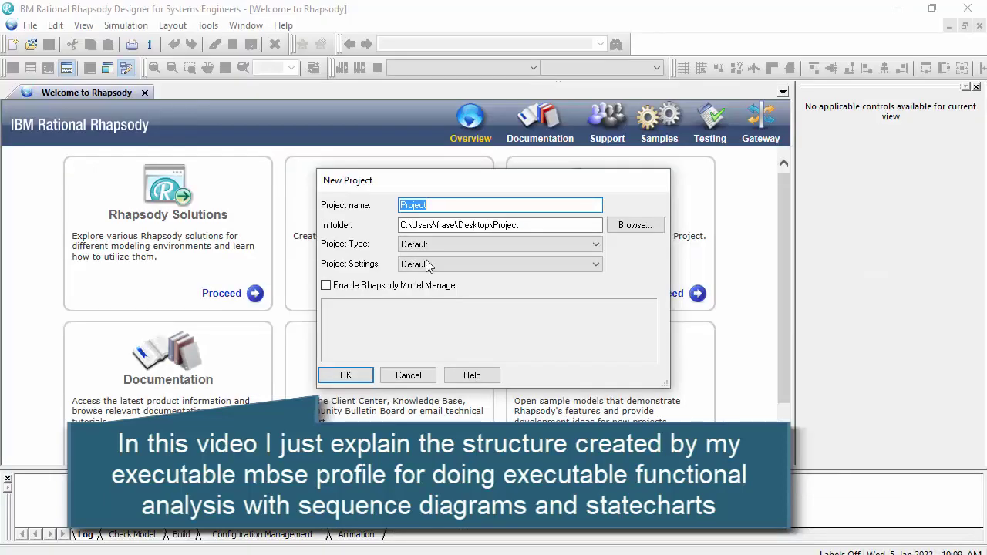
click(478, 244)
click(467, 369)
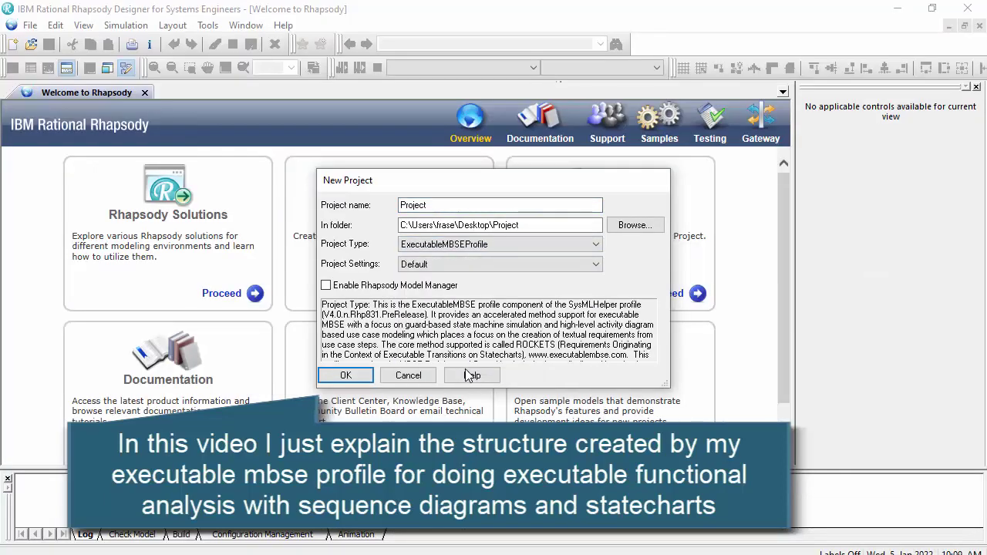
Step: Name the project MouseTrap and create it, replacing the existing MouseTrap project file
click(465, 205)
drag(465, 205, 368, 190)
text(MouseTrap)
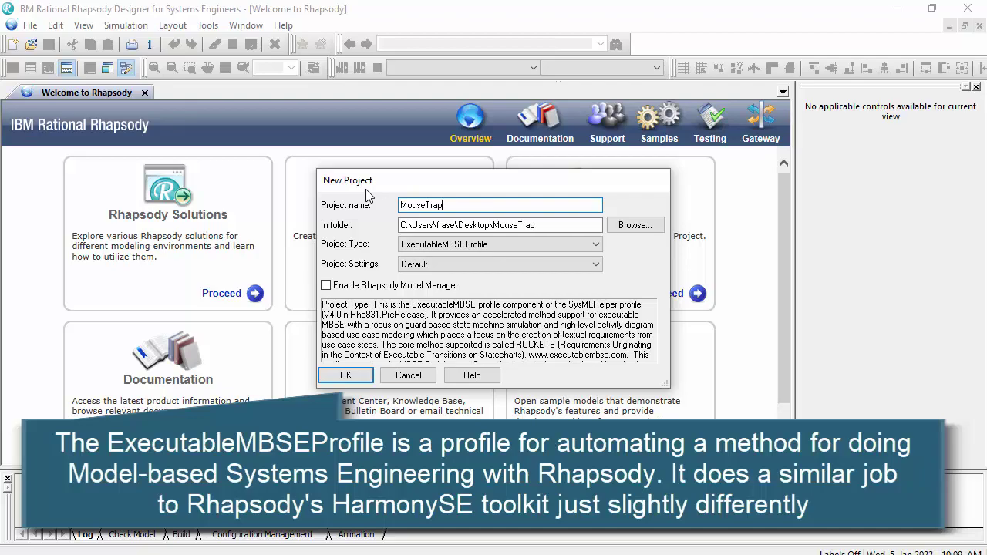
click(345, 377)
click(535, 323)
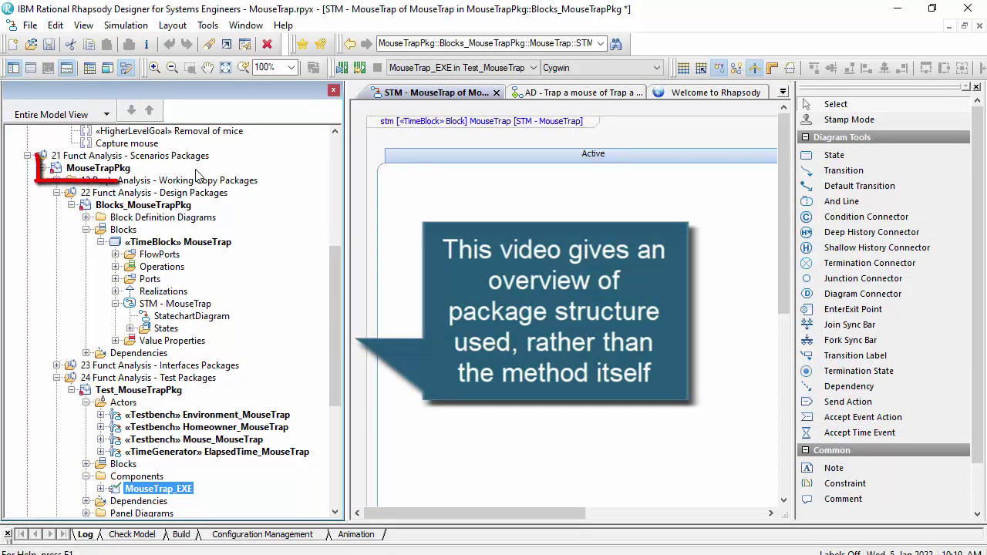
drag(337, 330, 323, 223)
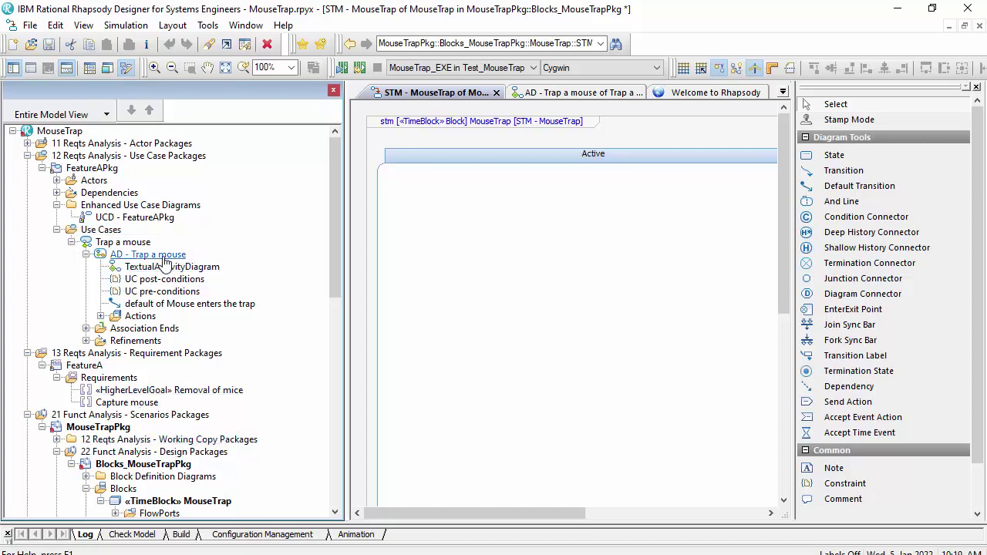
Step: Open the FeatureAPkg use case diagram, then the Trap a mouse activity diagram behind it
double_click(143, 219)
double_click(617, 305)
click(457, 329)
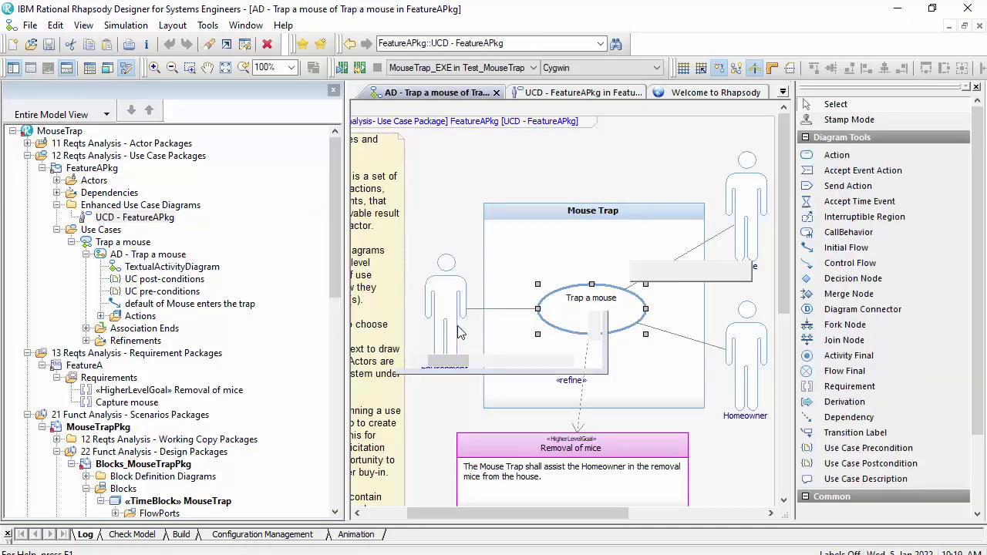
Step: Expand 12 Reqts Analysis - Working Copy Packages to reveal Working_MouseTrapPkg
drag(553, 513, 571, 513)
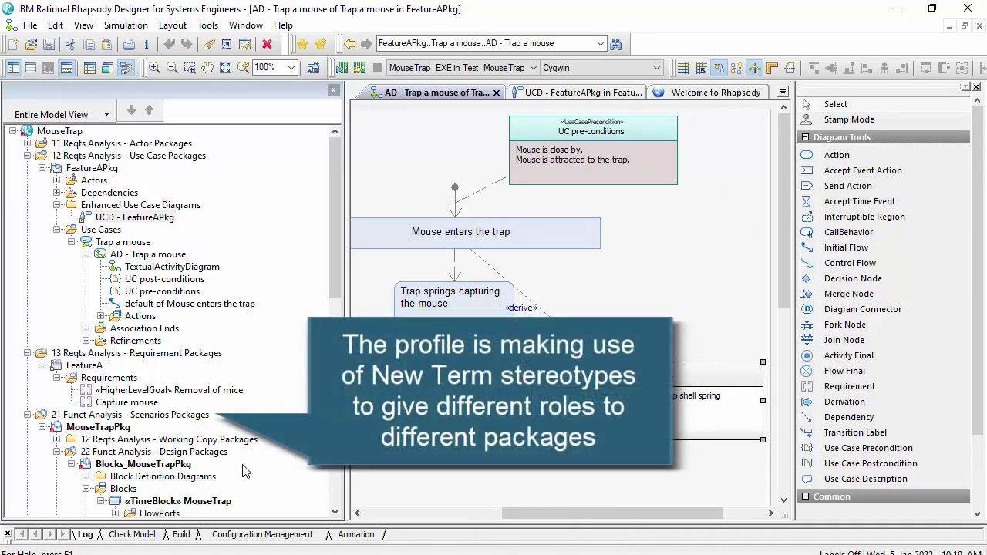
scroll(70, 435, down, 3)
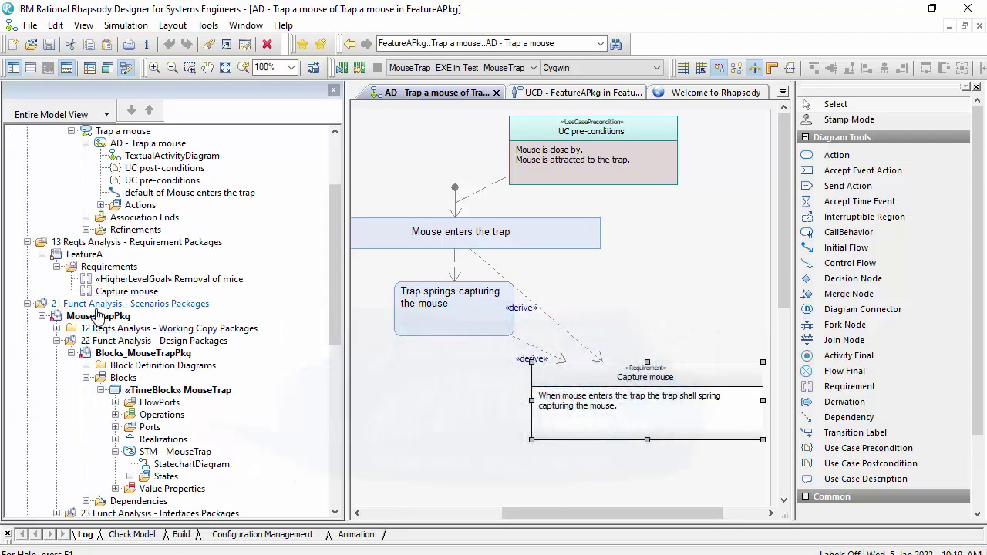
scroll(162, 319, up, 3)
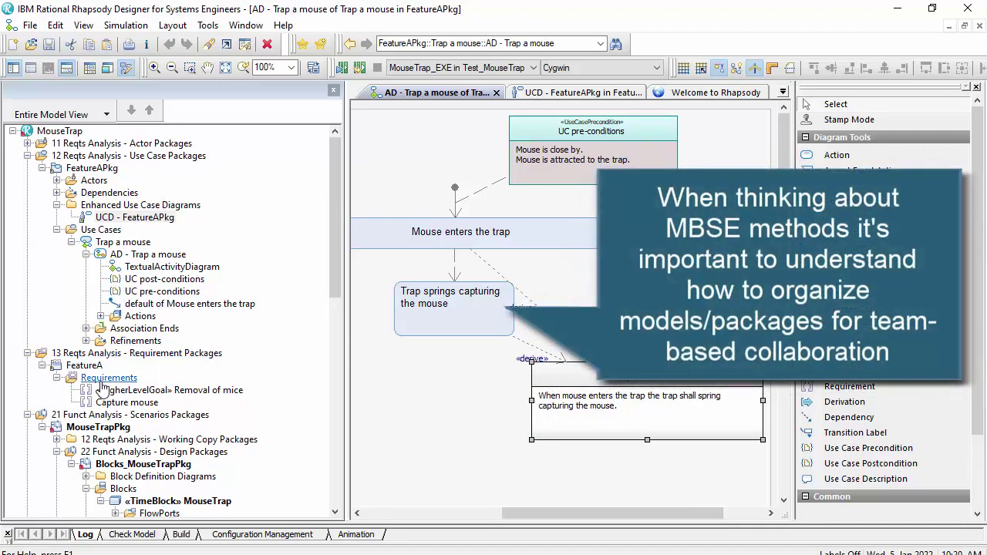
click(58, 440)
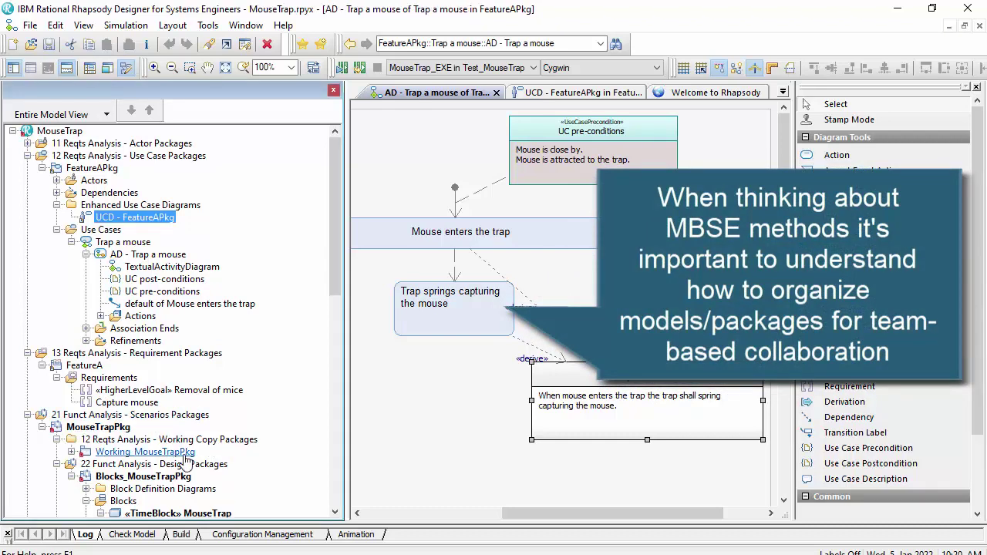
scroll(154, 417, down, 2)
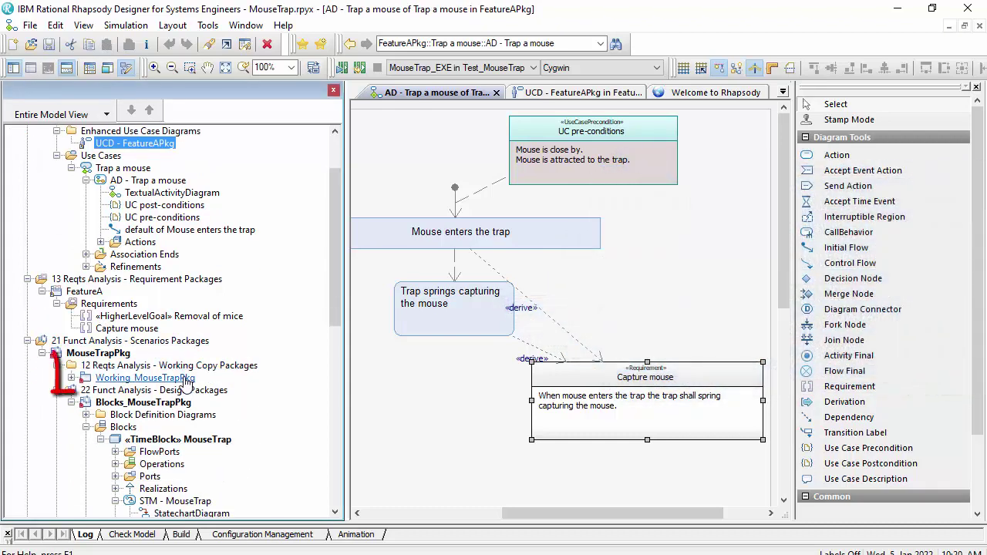
Step: Run 'Copy activity diagrams to package under development' on Working_MouseTrapPkg, confirming the Trap a mouse copy
right_click(188, 378)
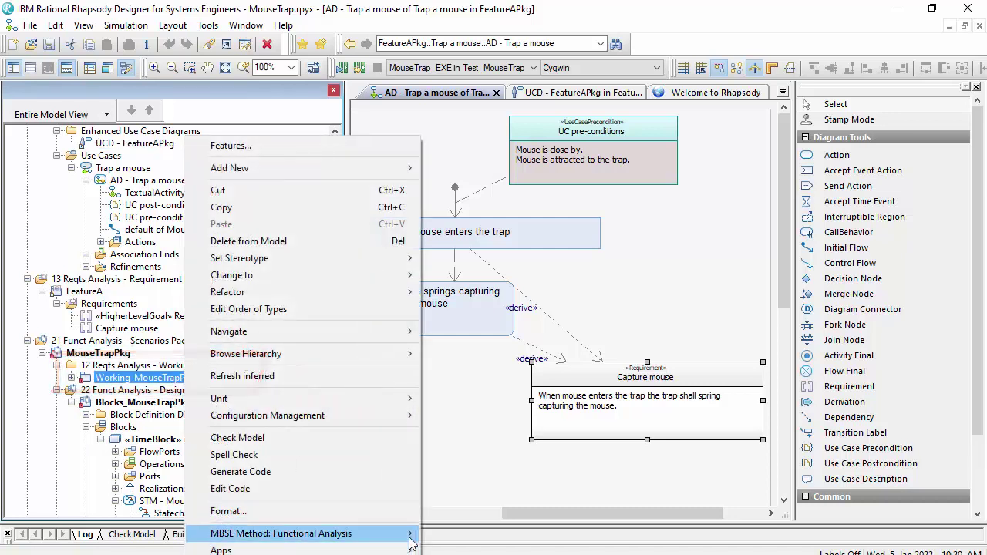
mouse_move(400, 533)
click(493, 538)
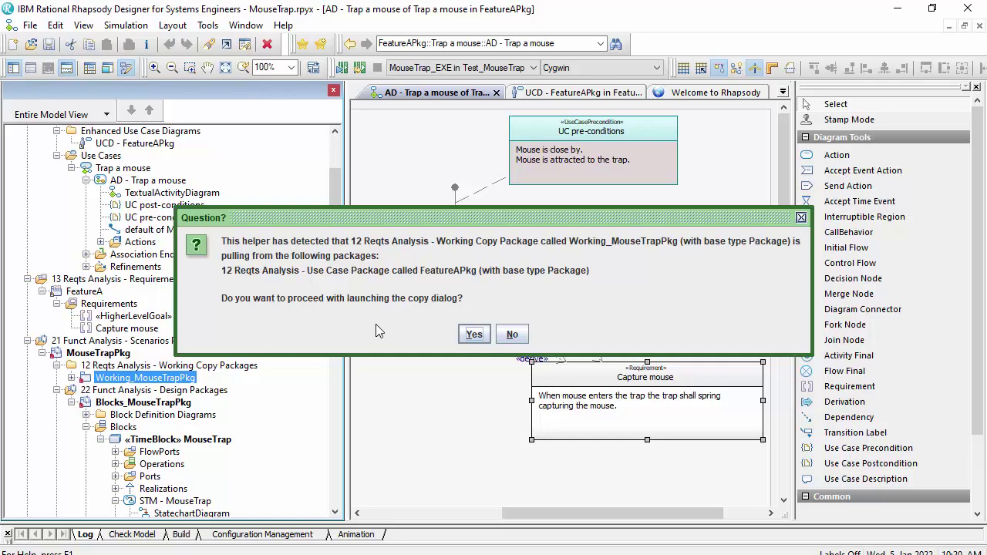
drag(415, 218, 427, 170)
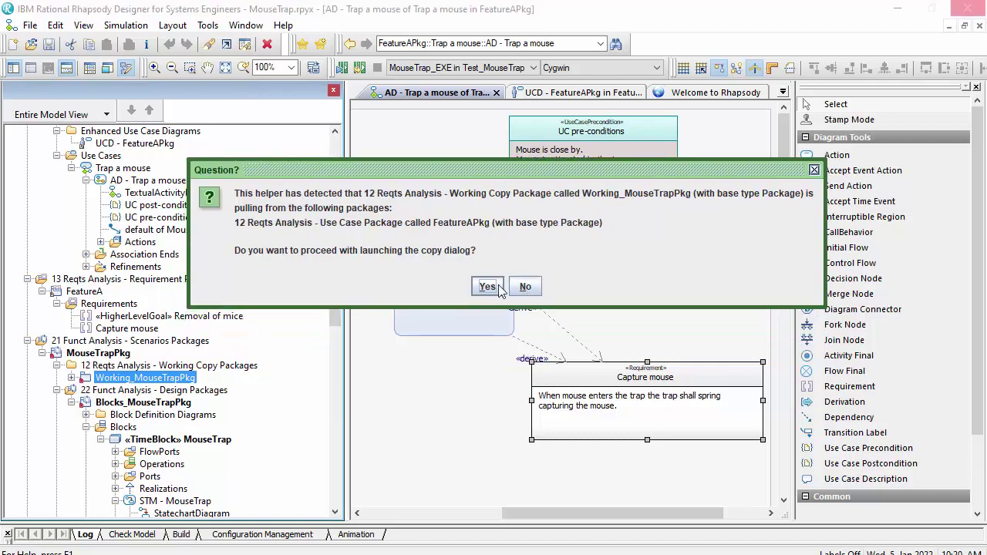
click(486, 285)
click(462, 322)
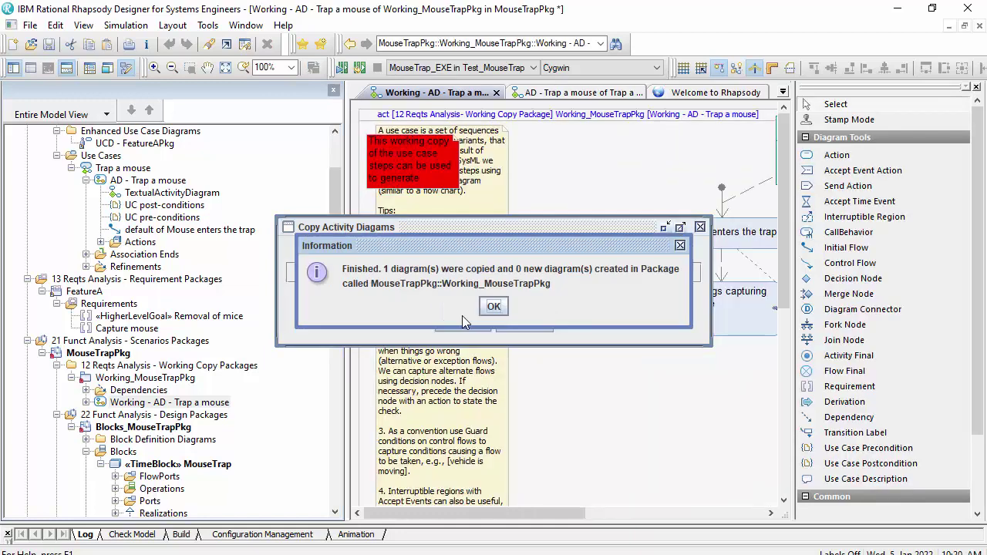
click(493, 306)
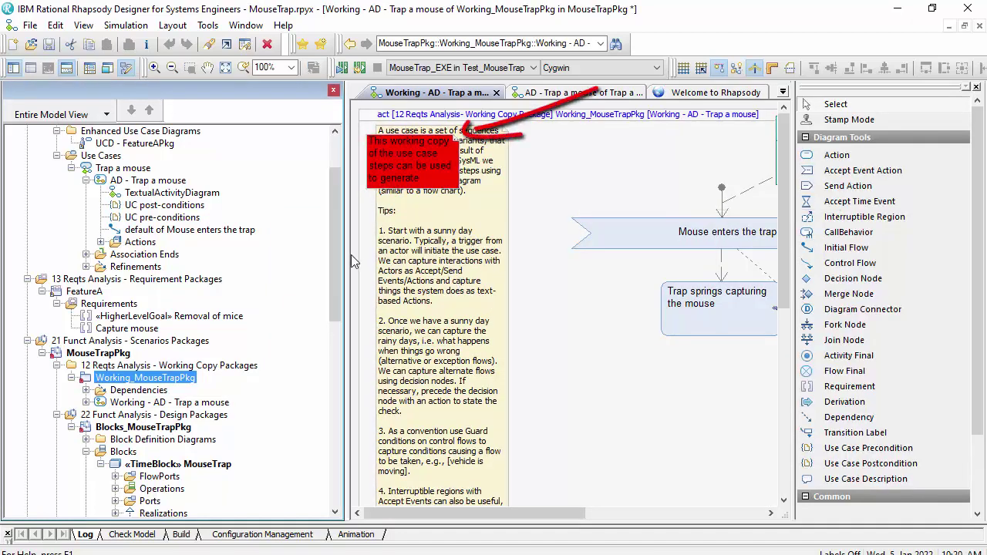
drag(345, 254, 317, 254)
drag(529, 512, 594, 511)
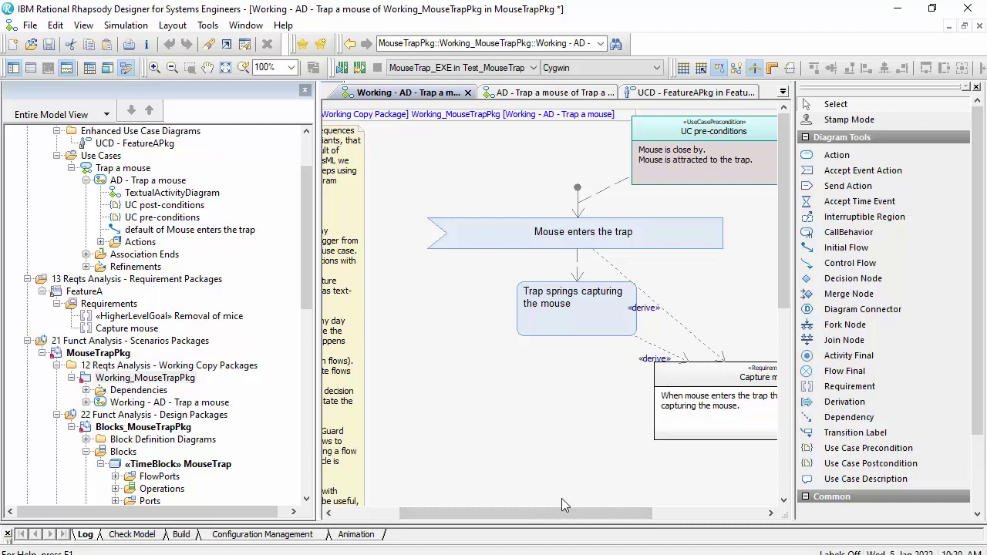
drag(561, 508, 619, 509)
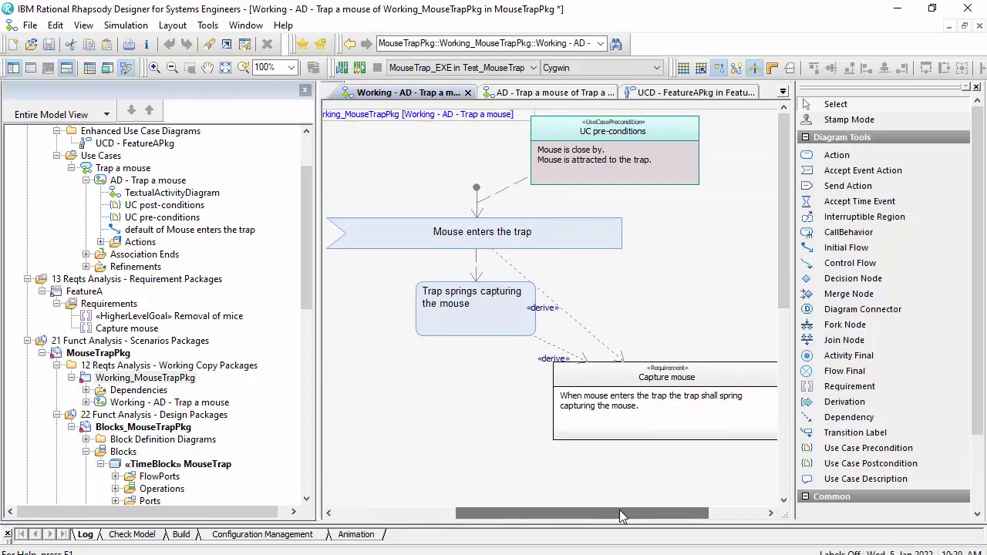
Step: Create incoming event reqMouseEntersTheTrap from actor Mouse_MouseTrap for the Mouse enters the trap action
right_click(552, 231)
mouse_move(613, 332)
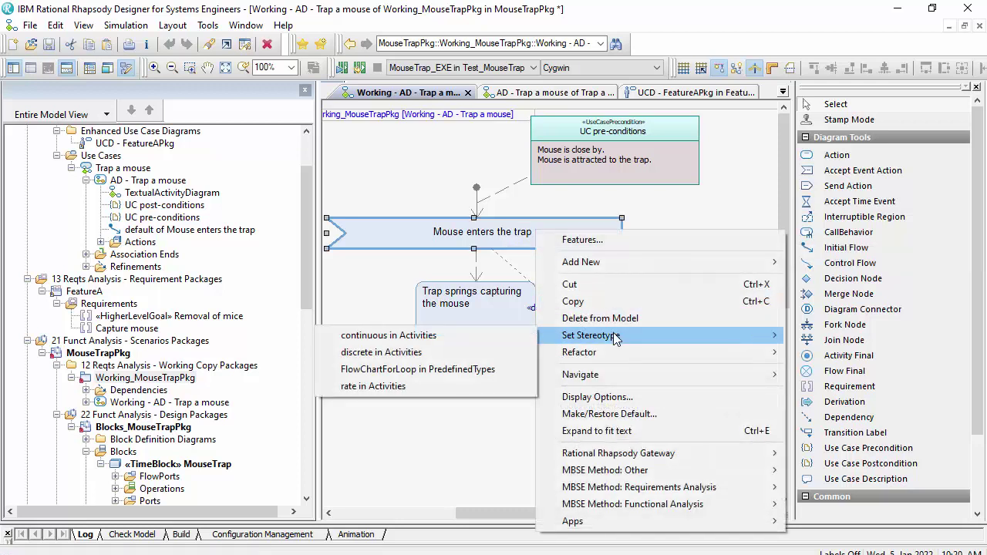
mouse_move(681, 478)
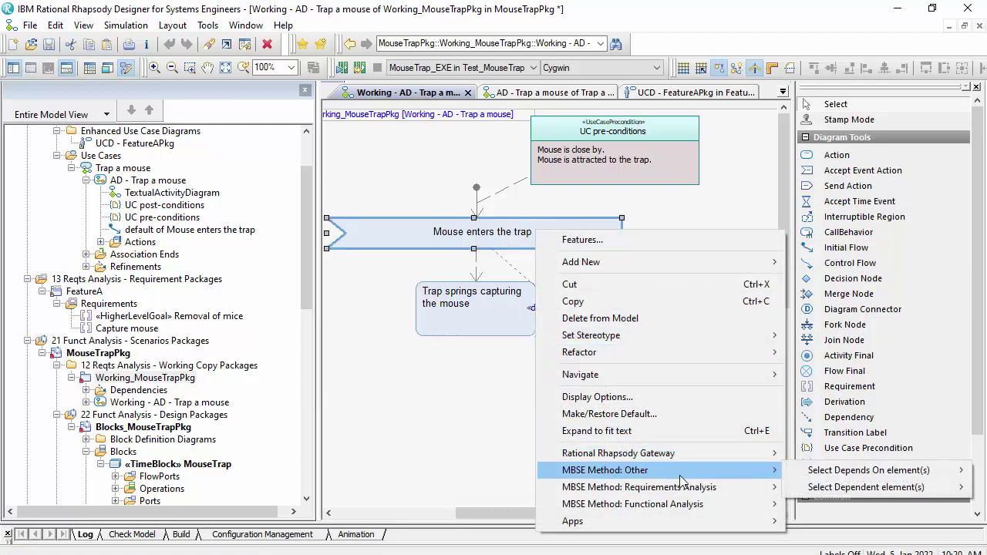
mouse_move(694, 505)
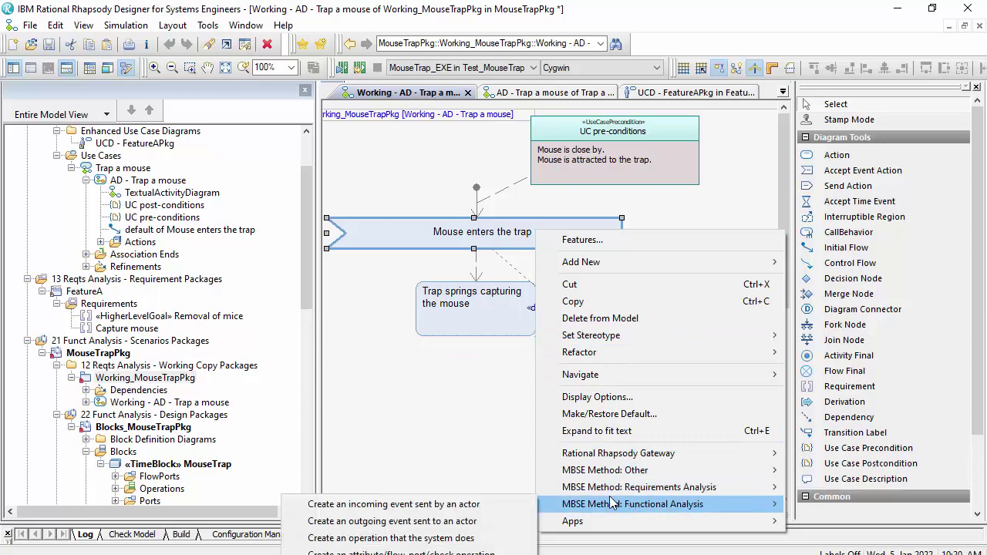
click(509, 502)
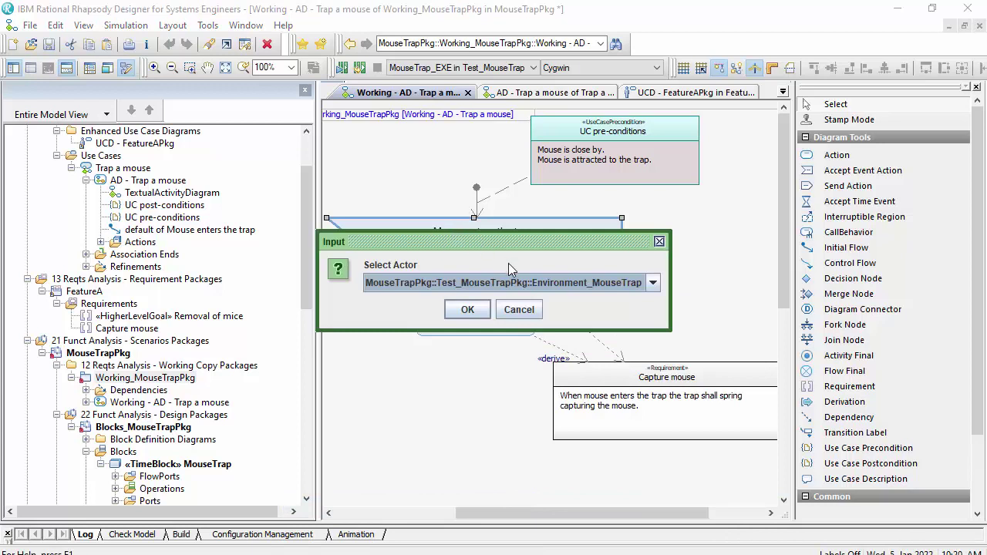
click(548, 282)
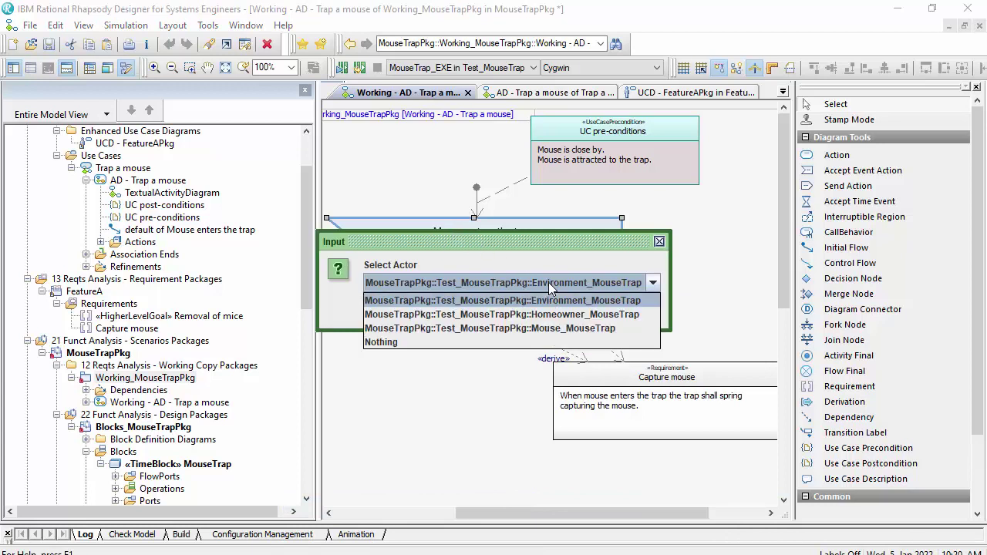
click(555, 321)
click(467, 310)
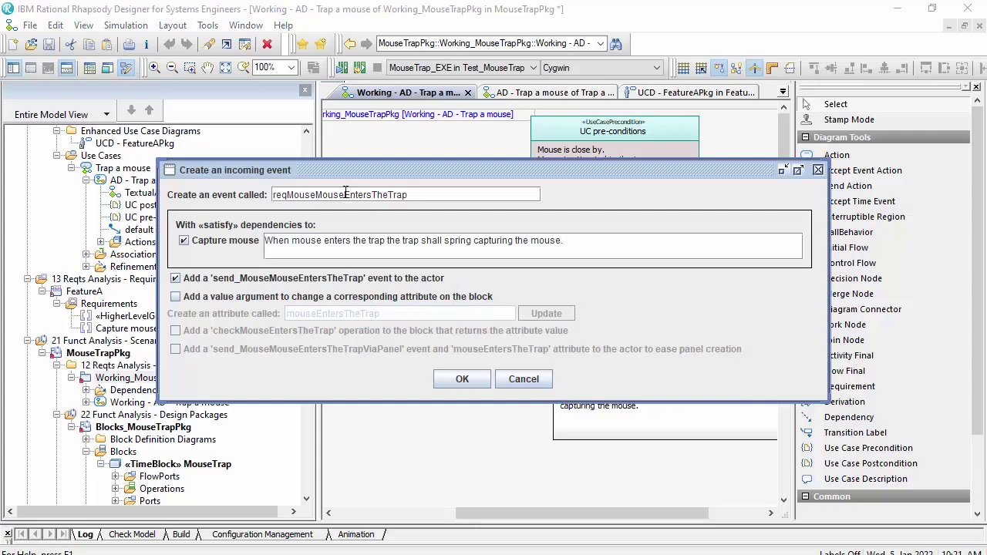
key(BackSpace)
key(BackSpace)
key(BackSpace)
key(BackSpace)
key(BackSpace)
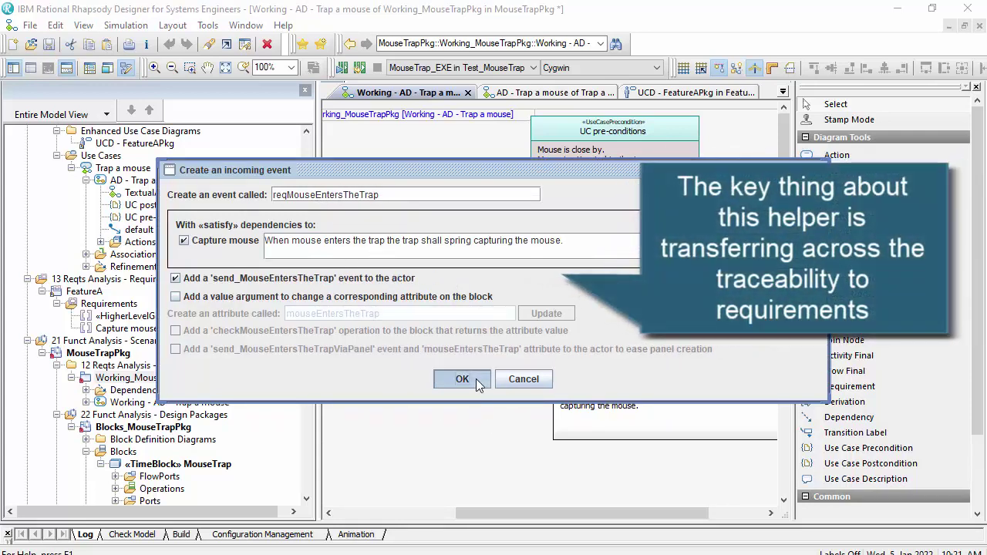
click(475, 379)
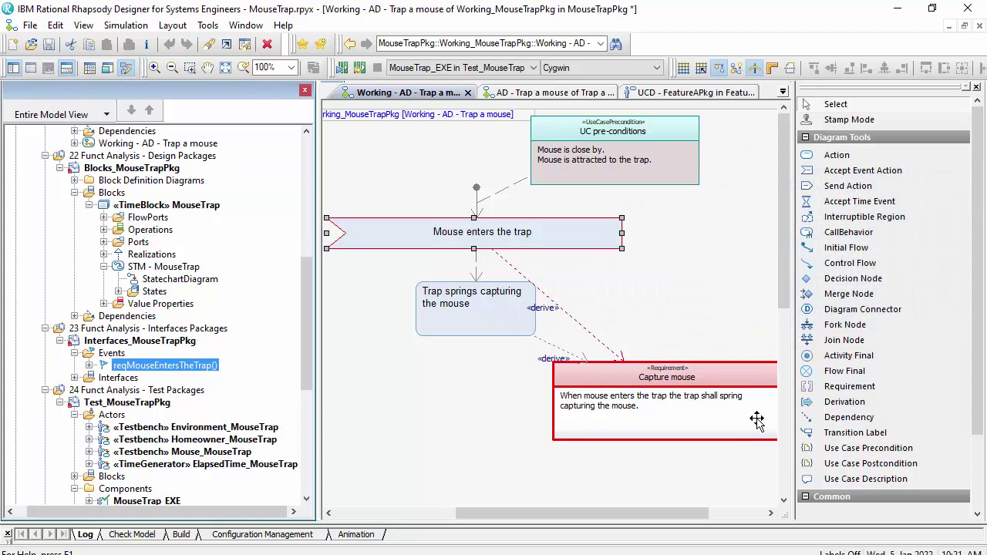
click(89, 366)
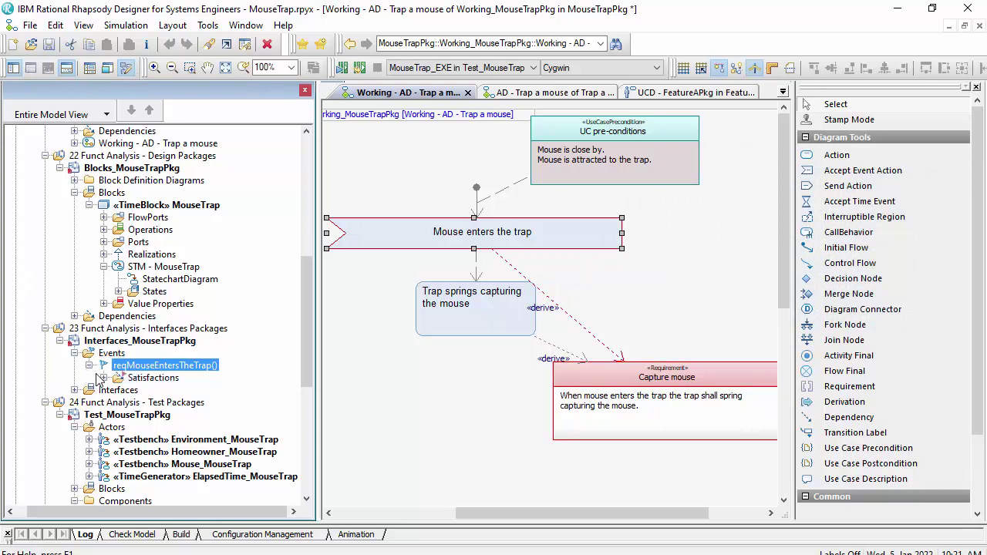
click(104, 378)
Step: Create the trapSpringsCapturingTheMouse() system operation from the Trap springs action
click(104, 377)
click(104, 378)
right_click(491, 312)
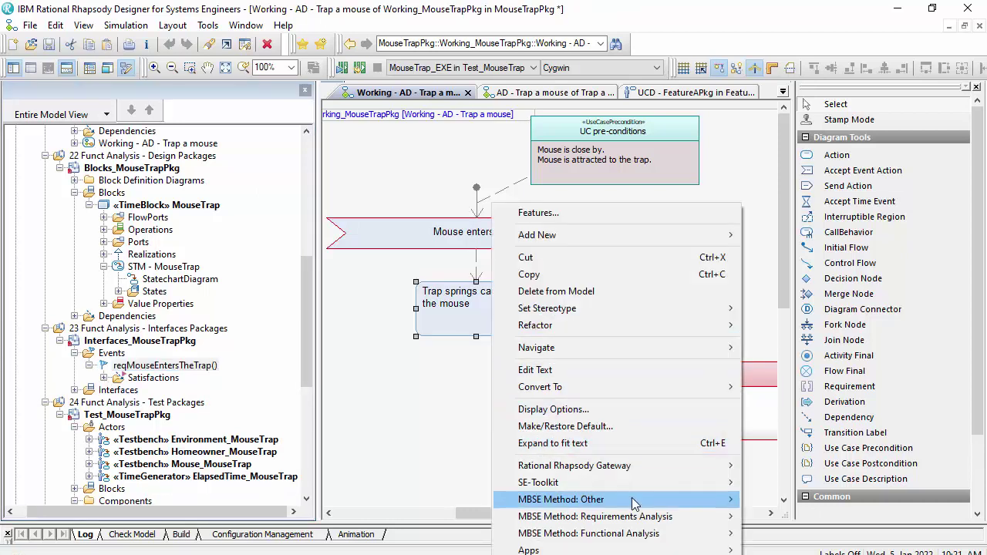
mouse_move(642, 521)
mouse_move(599, 532)
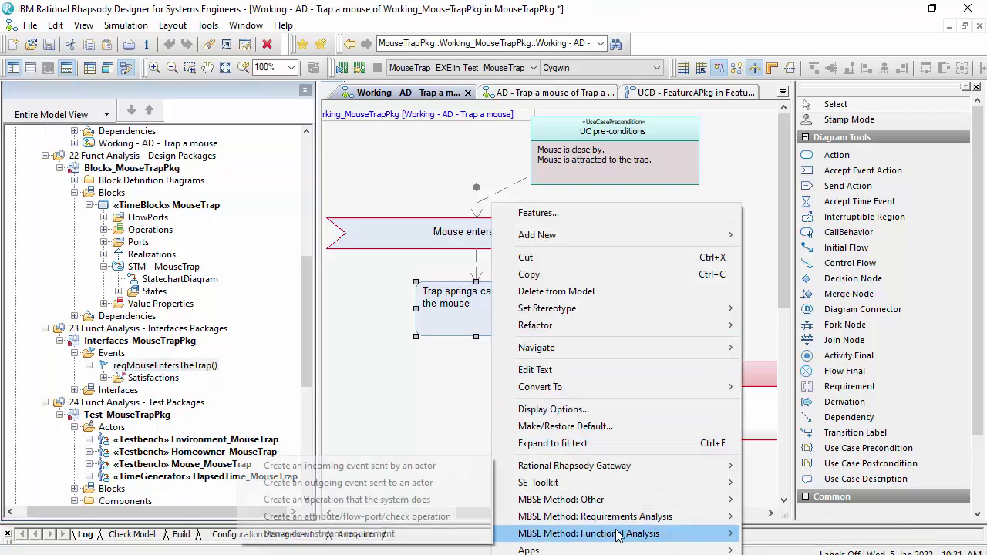
click(351, 500)
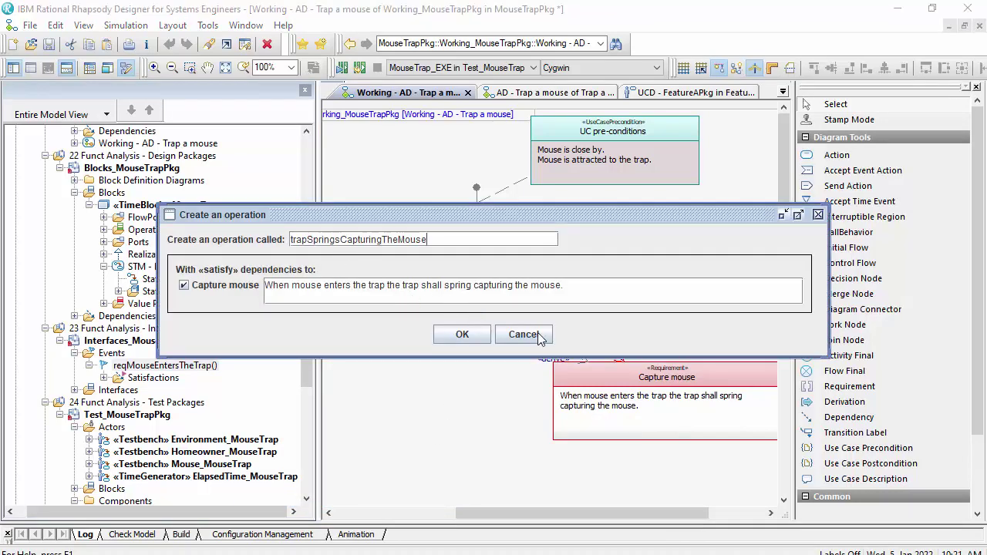
click(462, 336)
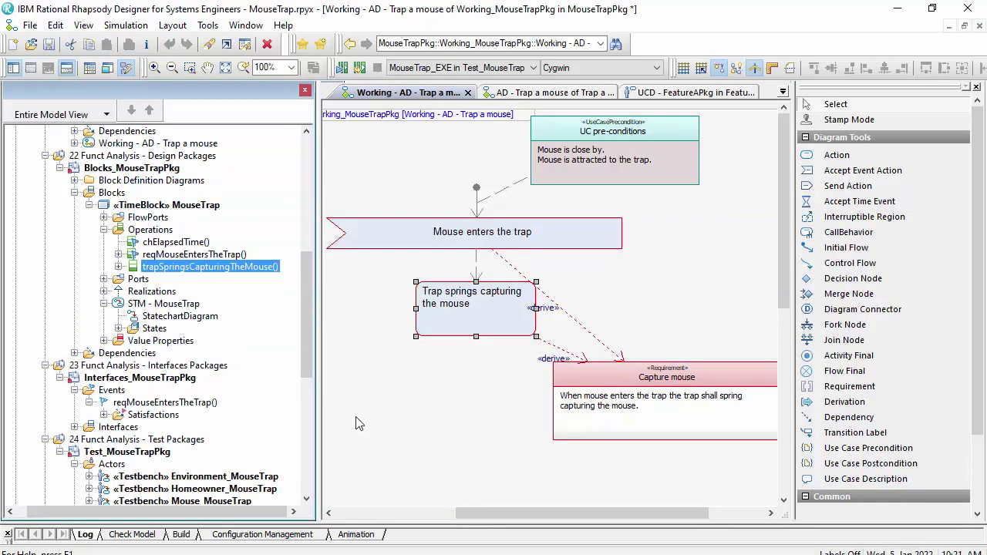
scroll(270, 330, up, 5)
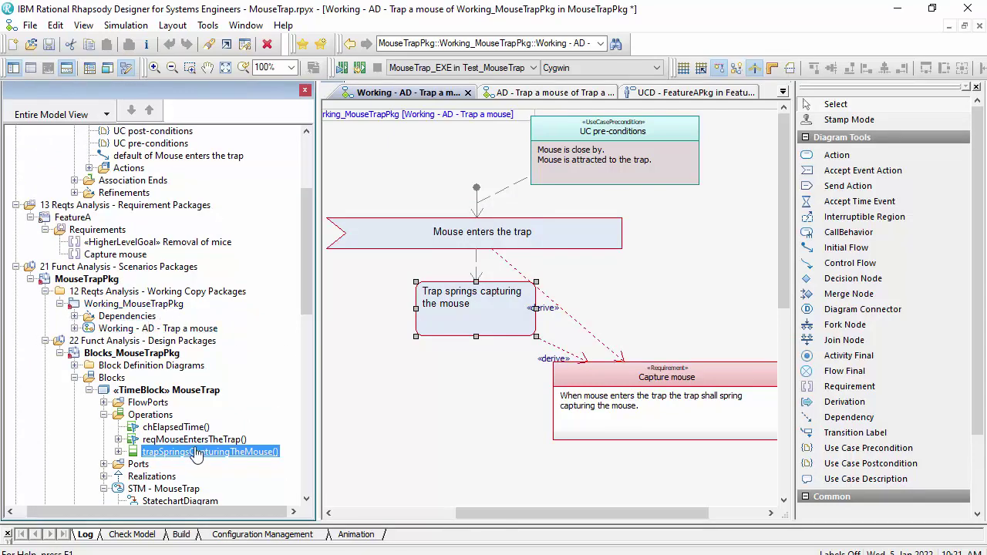
scroll(89, 282, down, 2)
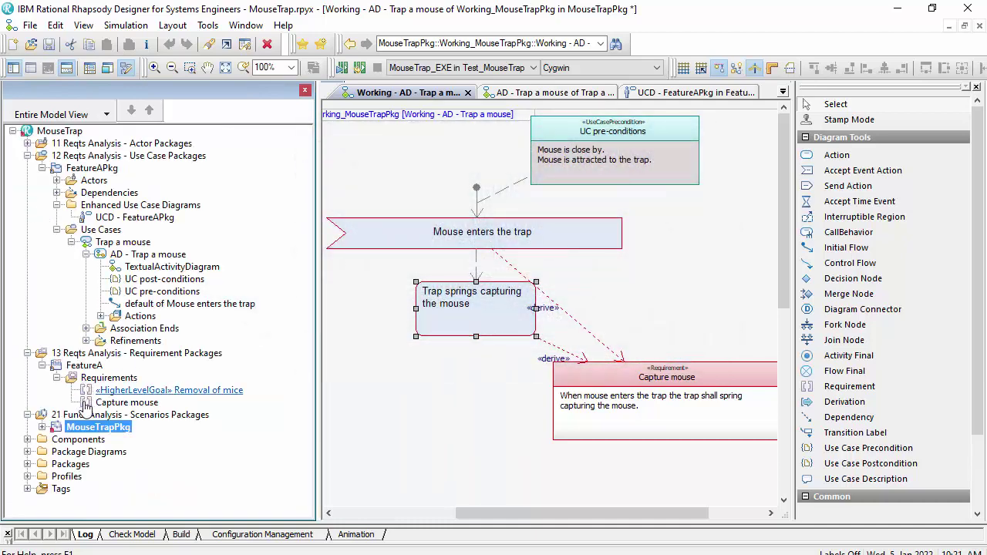
click(41, 427)
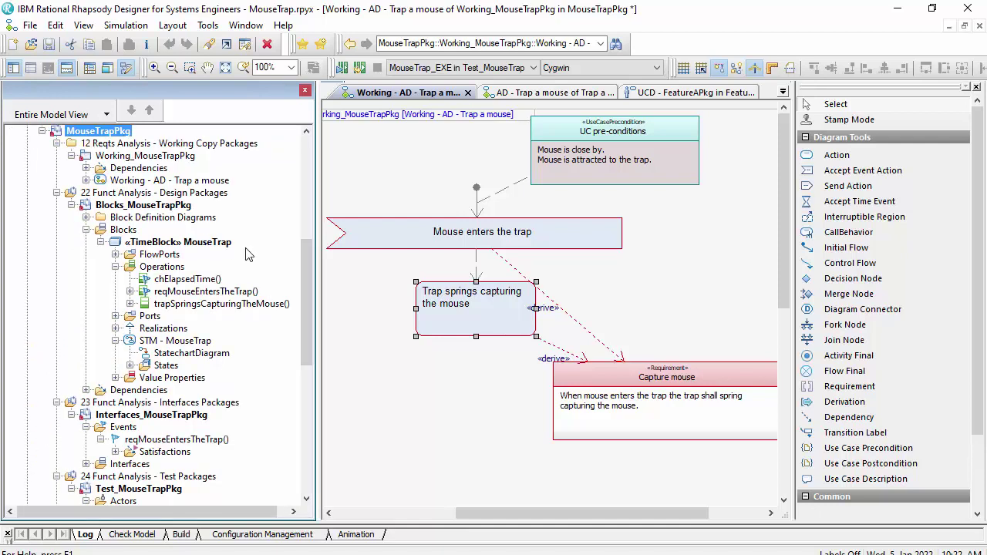
scroll(247, 255, up, 5)
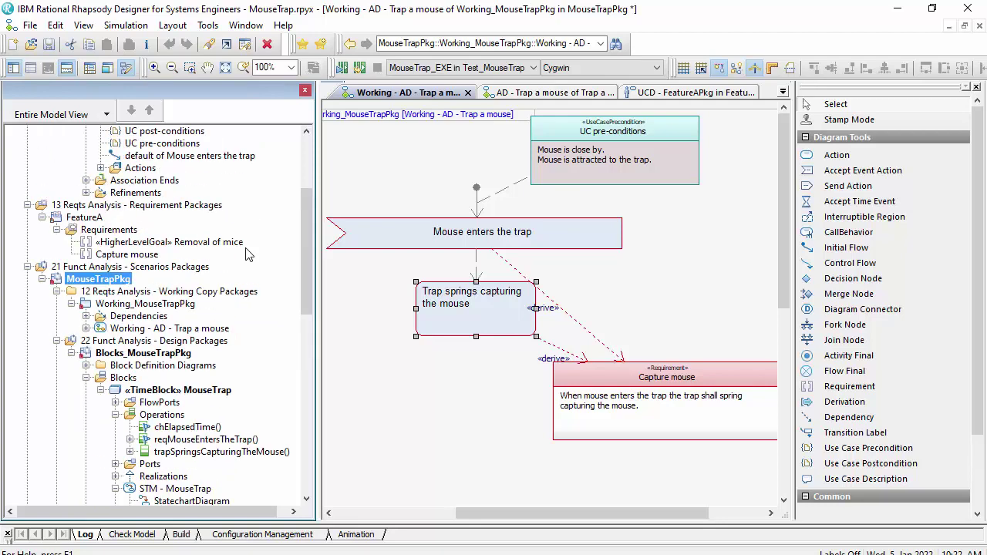
Step: Review Blocks_MouseTrapPkg's unit file settings in Edit Unit and close without changes
scroll(147, 324, down, 3)
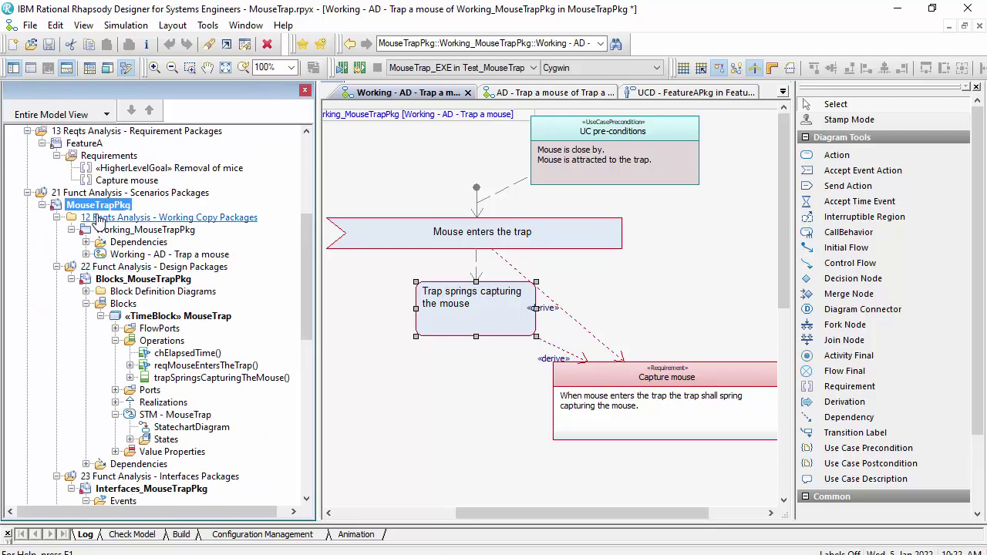
right_click(120, 283)
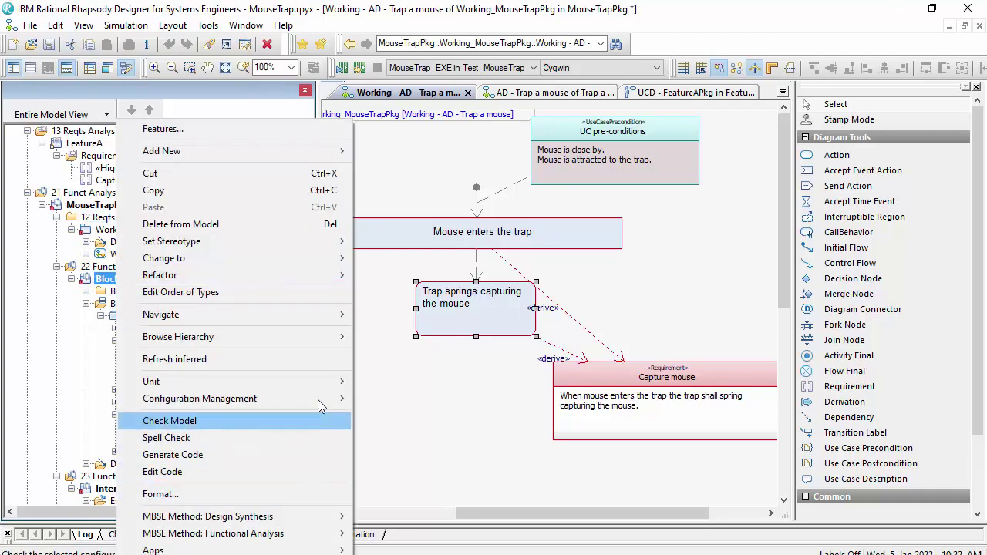
mouse_move(317, 382)
click(434, 435)
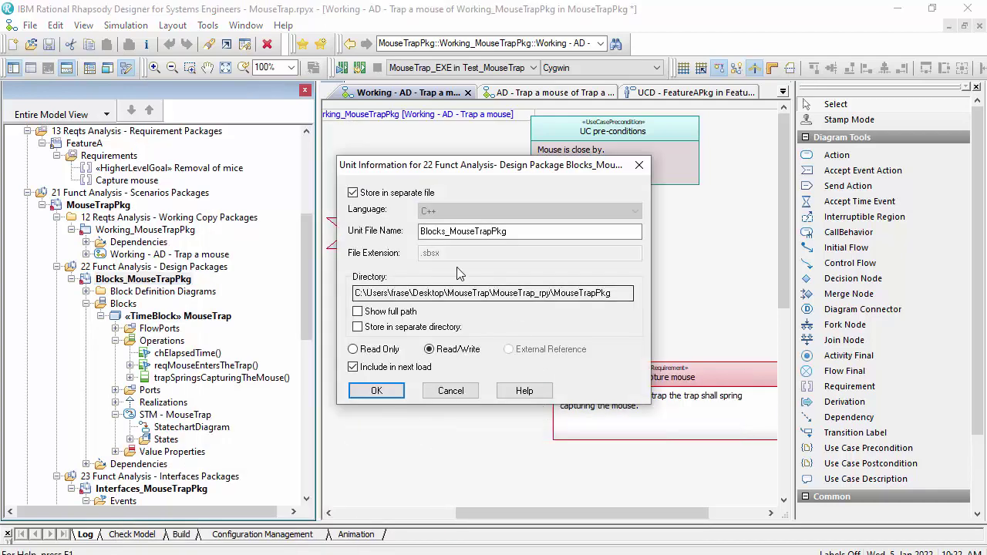
click(436, 393)
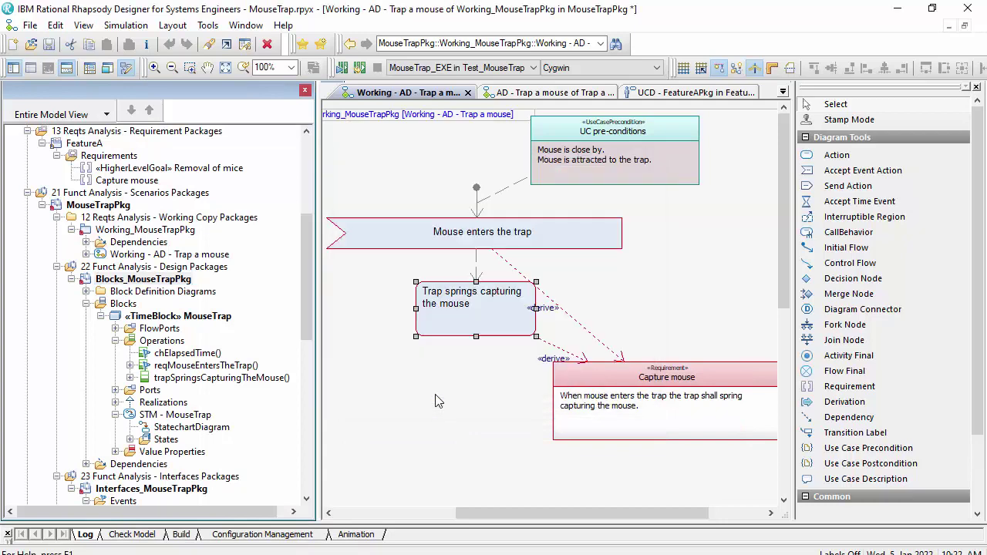
Step: Toggle the Blocks folder and collapse the MouseTrap block's contents
click(87, 304)
click(87, 304)
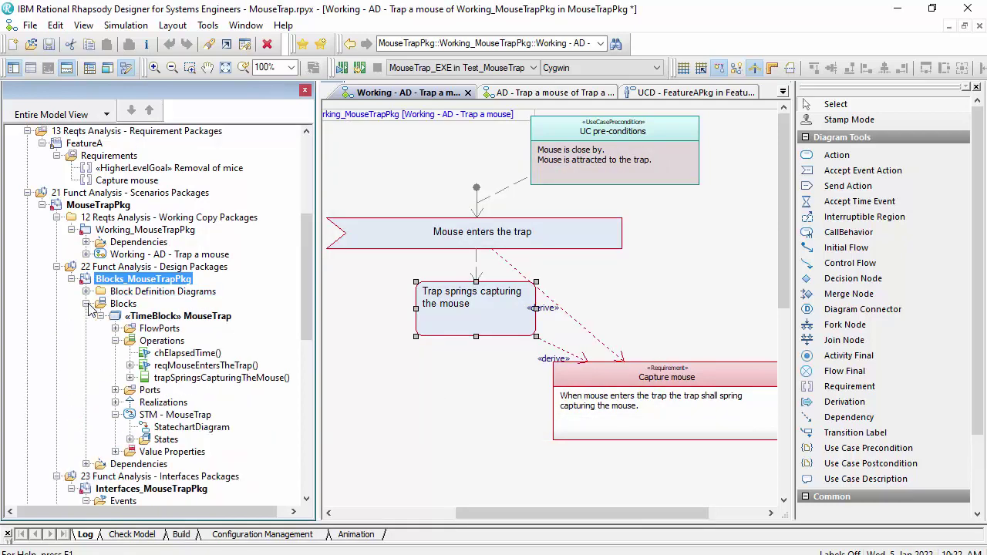
click(100, 316)
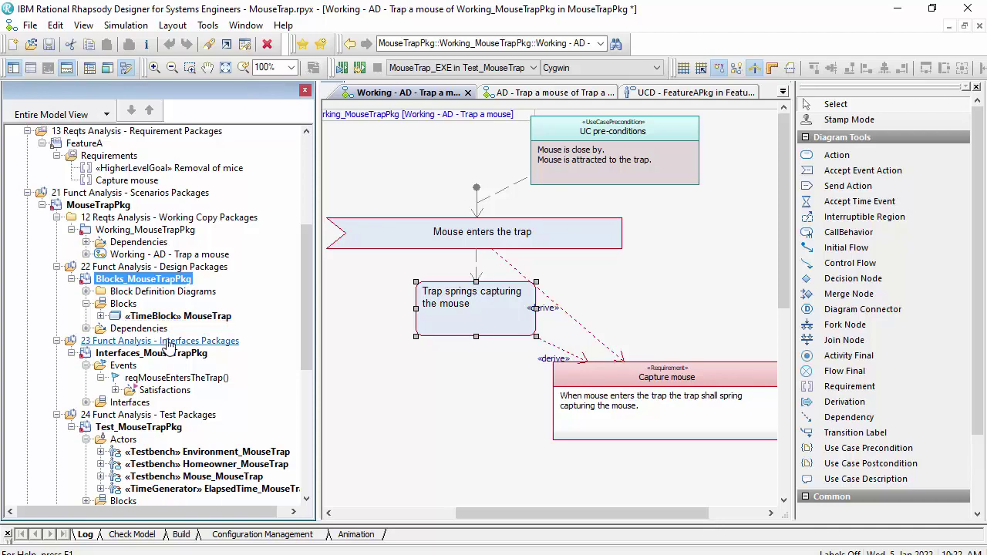
scroll(278, 349, down, 1)
scroll(277, 348, down, 4)
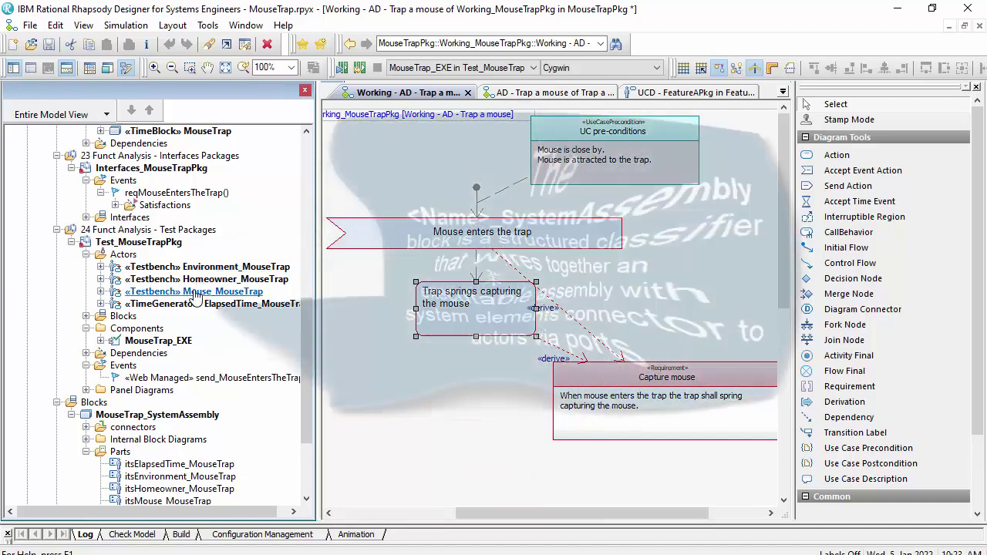
scroll(198, 320, down, 3)
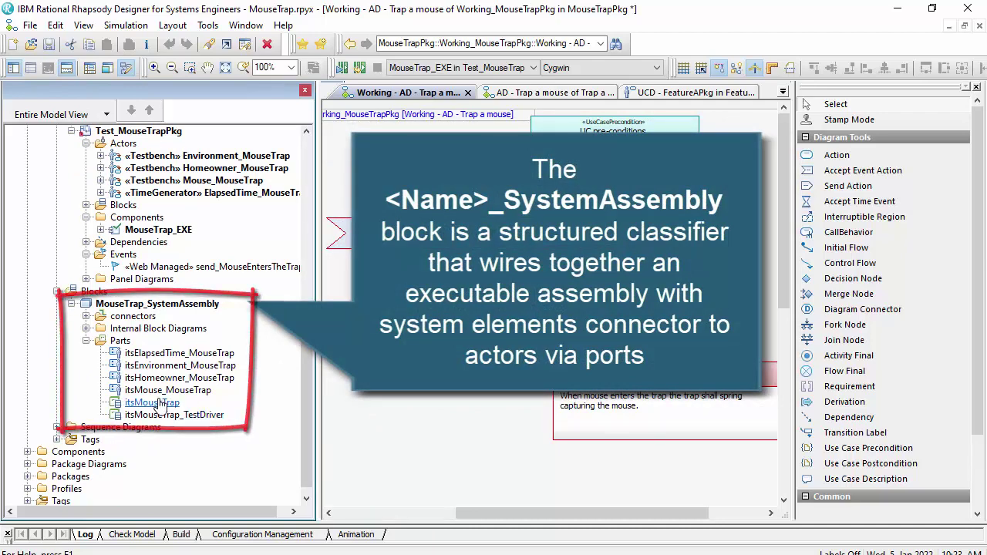
Step: Open IBD - MouseTrap_SystemAssembly, inspect the itsMouseTrap part, then expand the Sequence Diagrams folder
double_click(102, 329)
double_click(193, 341)
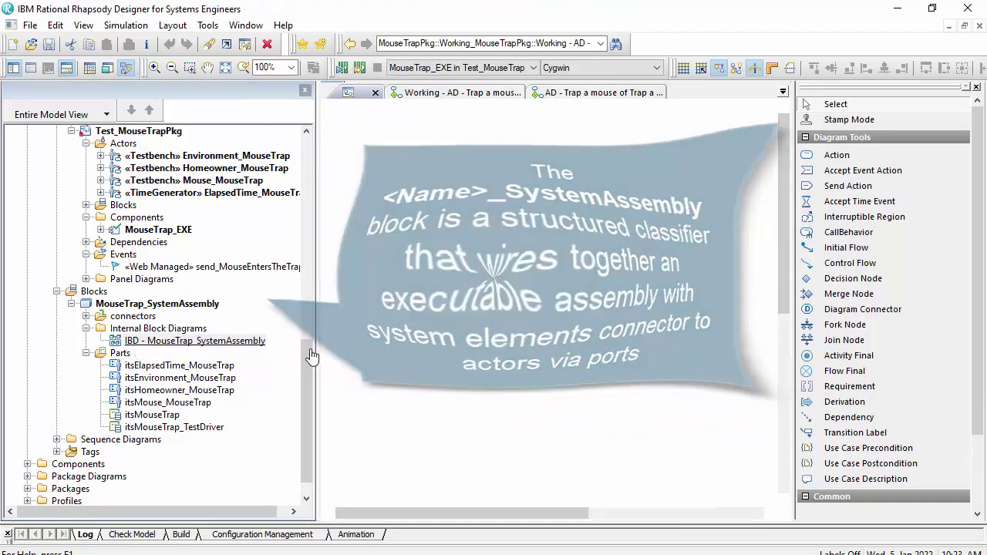
drag(467, 511, 646, 509)
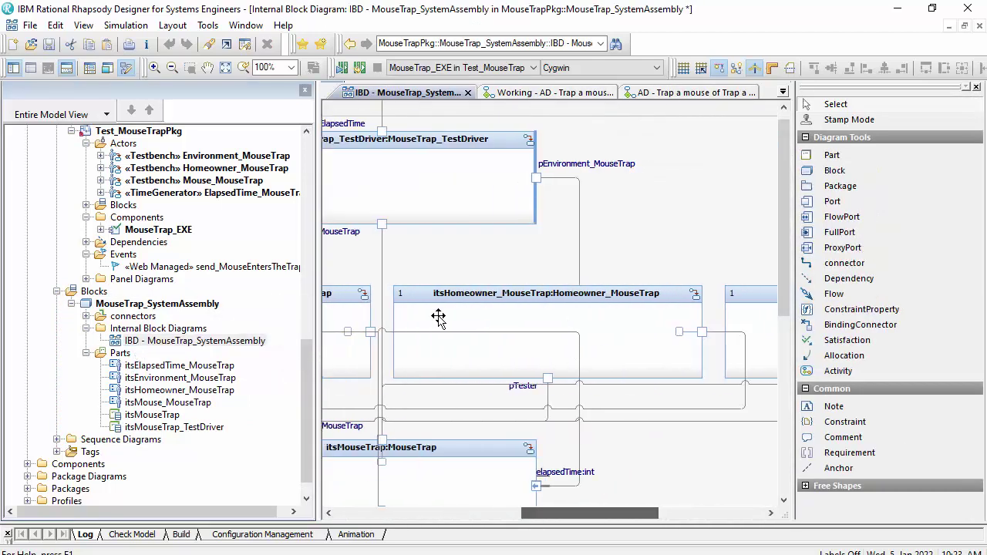
scroll(689, 416, down, 2)
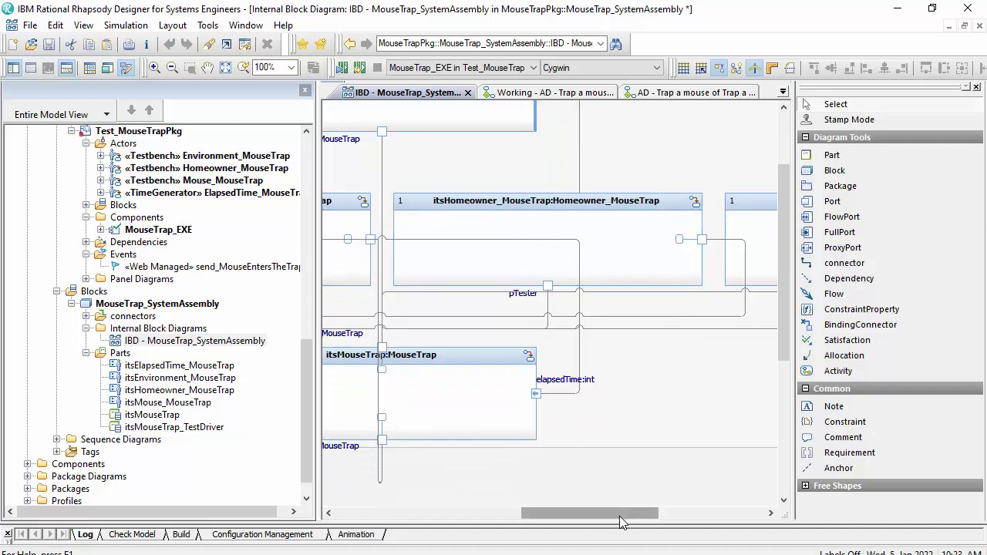
drag(619, 516, 578, 489)
click(572, 409)
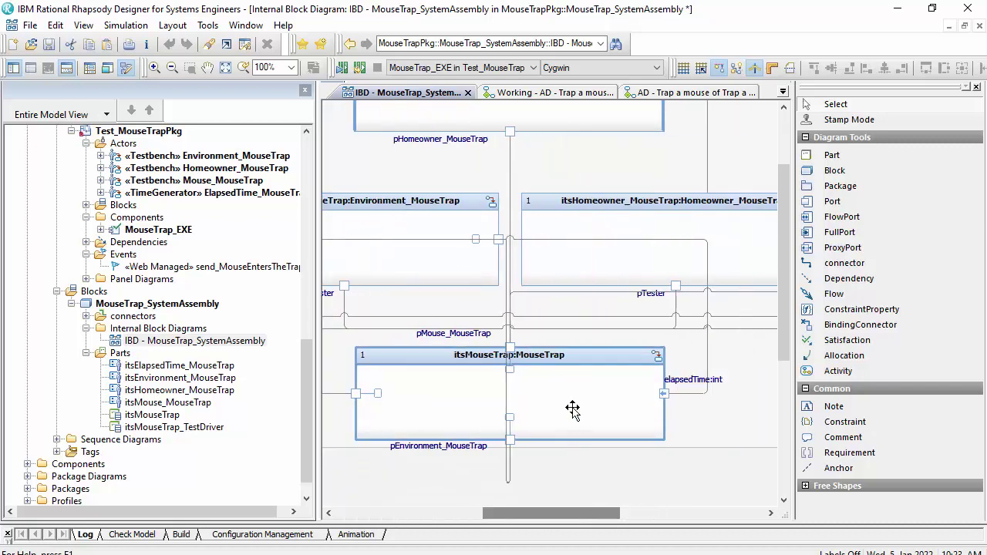
click(333, 372)
drag(305, 381, 300, 334)
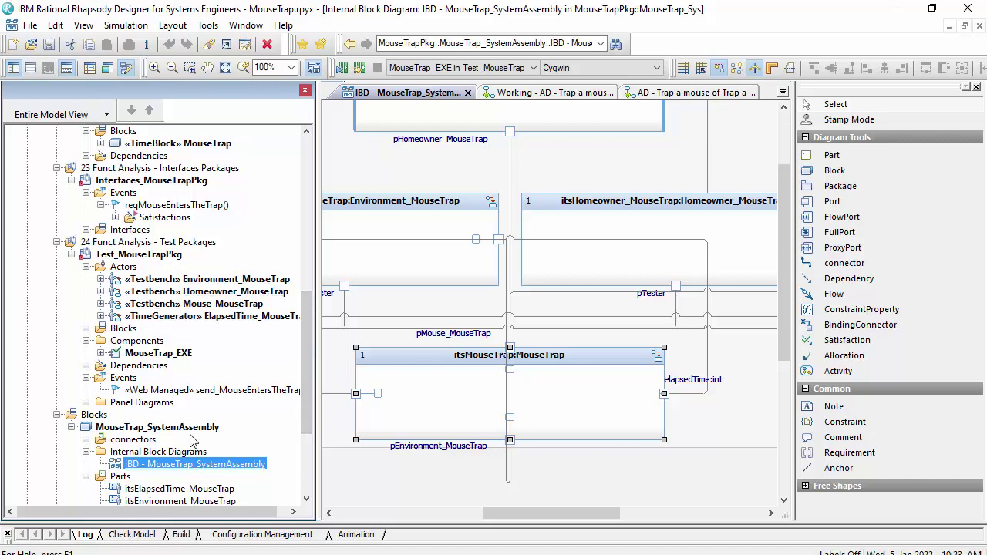
scroll(193, 426, down, 4)
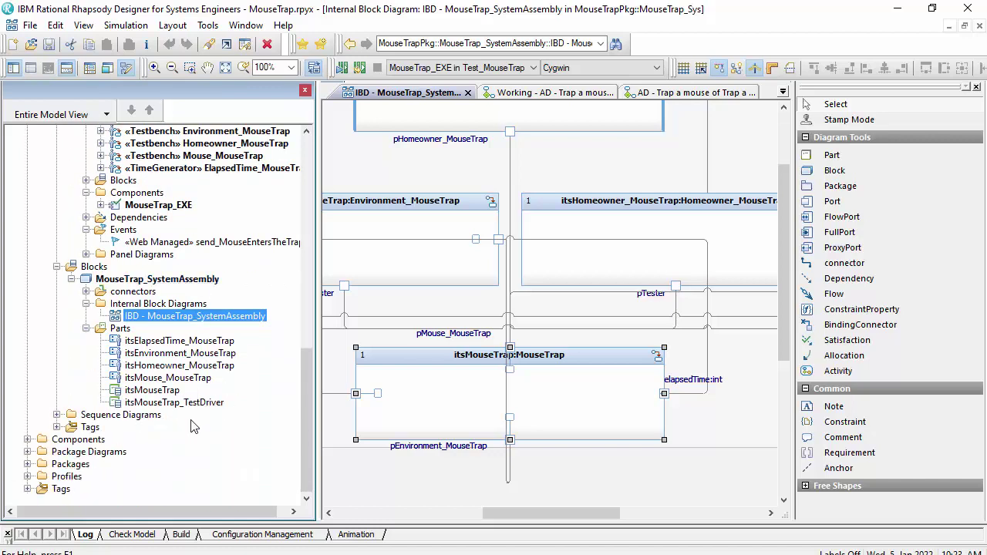
click(57, 415)
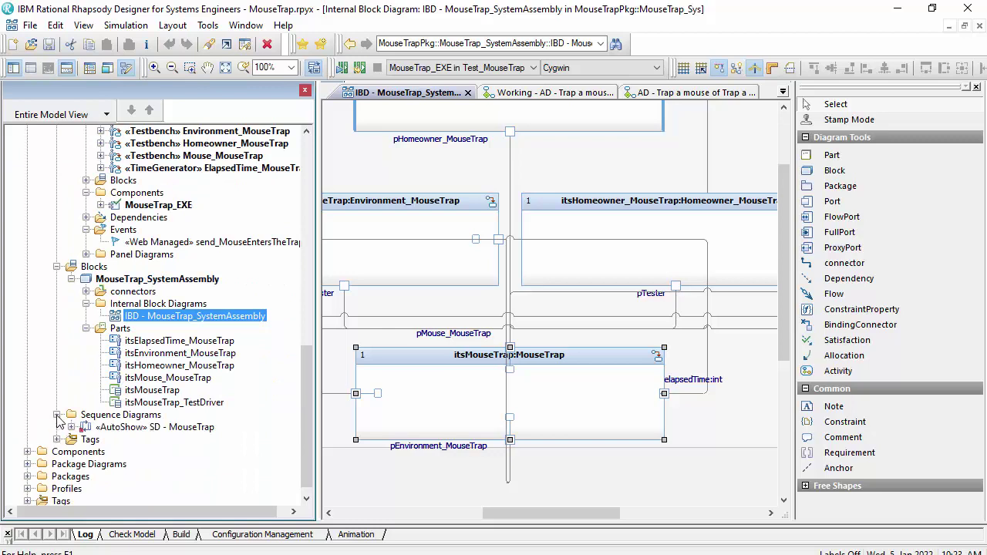
Step: Open «AutoShow» SD - MouseTrap and select its :MouseTrap lifeline
double_click(122, 428)
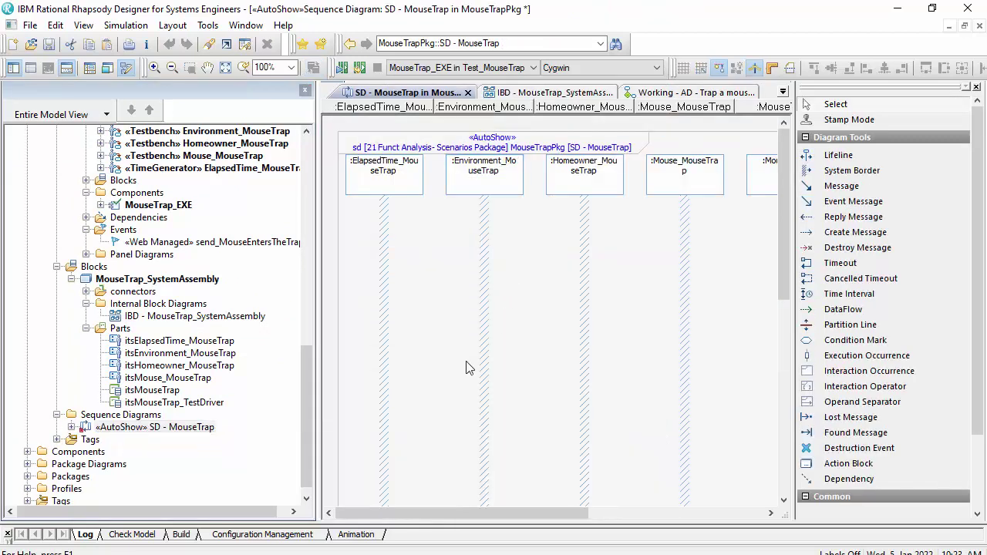
drag(473, 506, 544, 498)
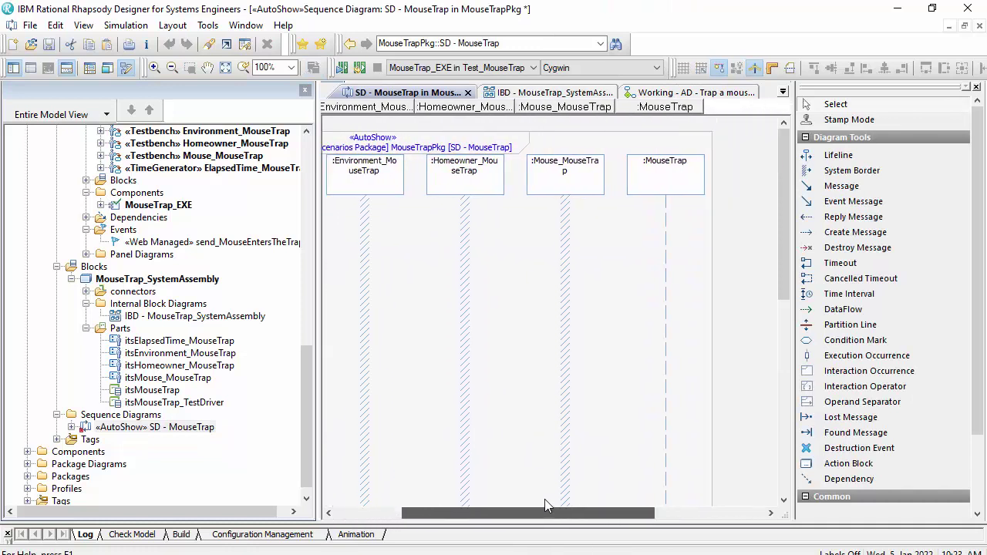
click(659, 175)
drag(305, 433, 283, 307)
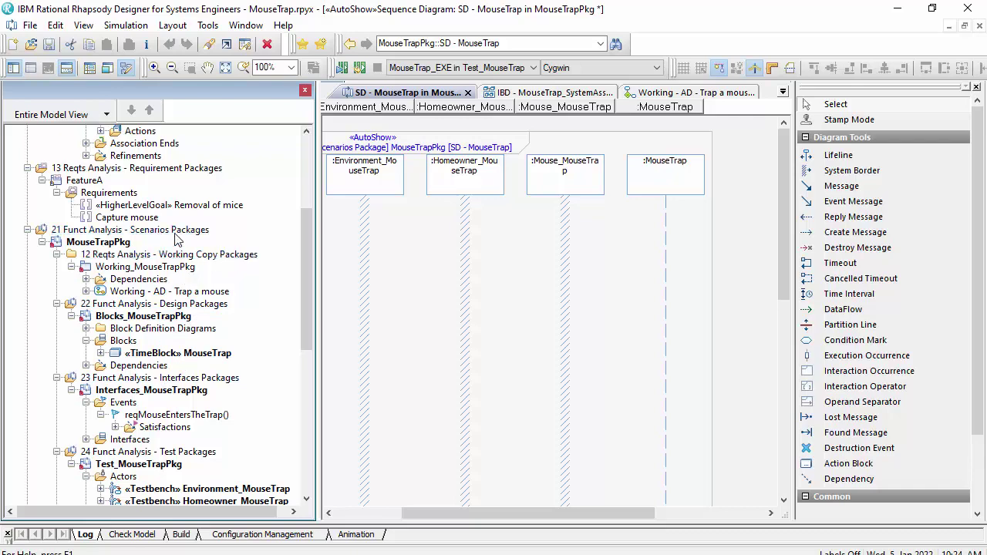
scroll(186, 393, down, 7)
scroll(198, 409, down, 1)
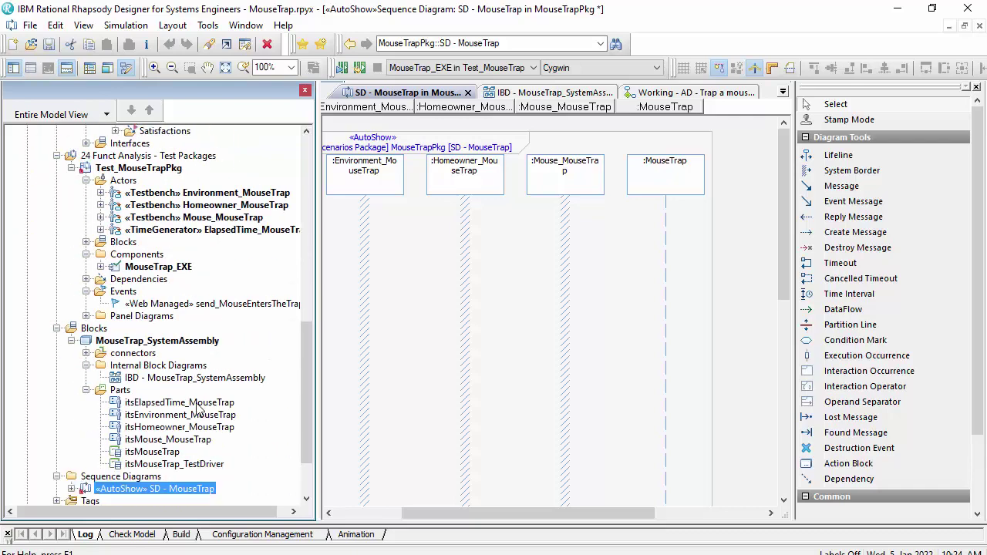
Step: Build MouseTrap_EXE, creating the missing Cygwin directory, and review the Cygwin configuration's settings
click(342, 67)
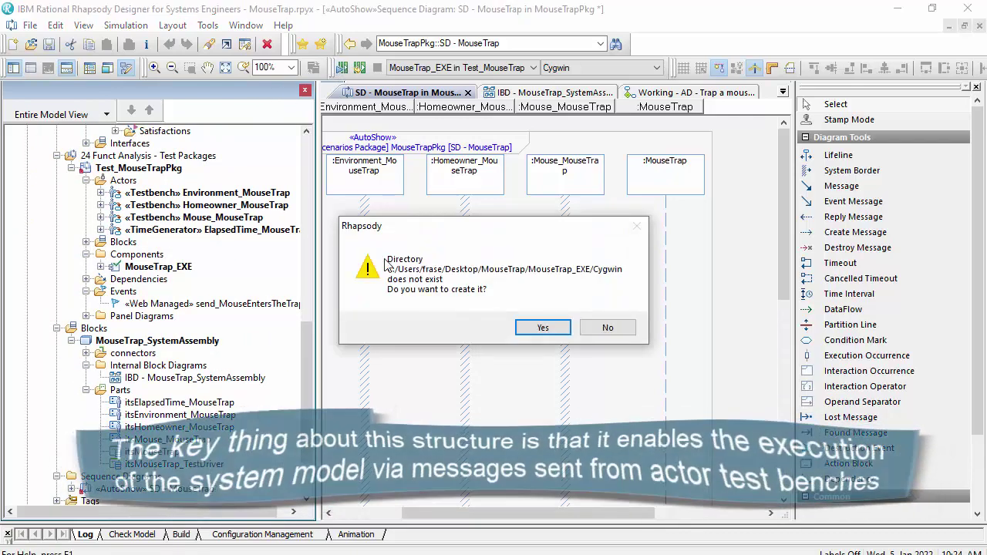
click(542, 328)
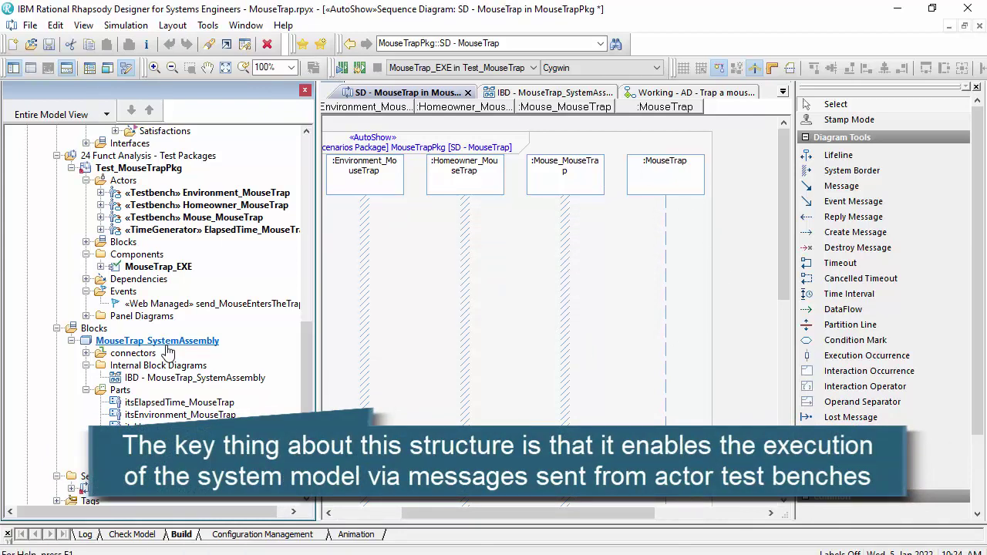
click(116, 282)
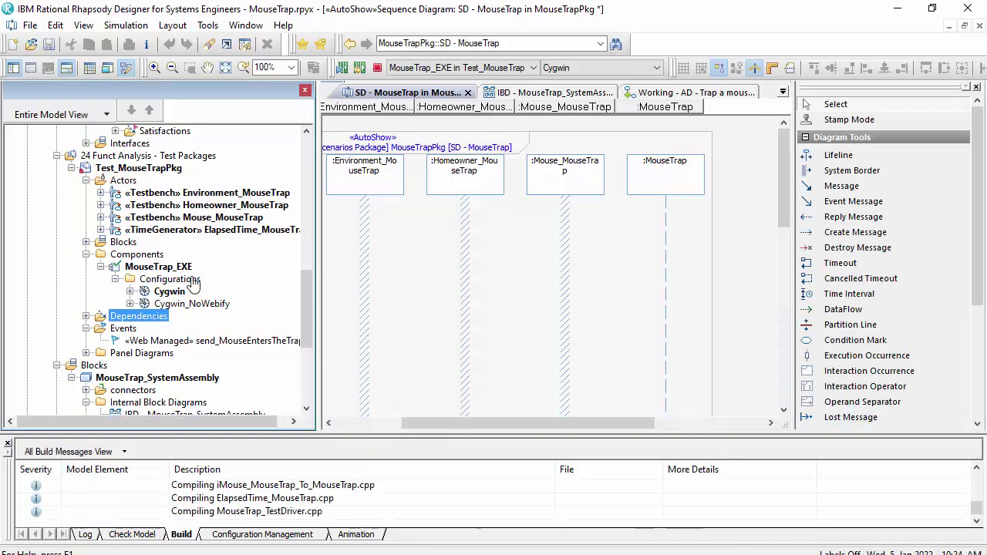
double_click(167, 293)
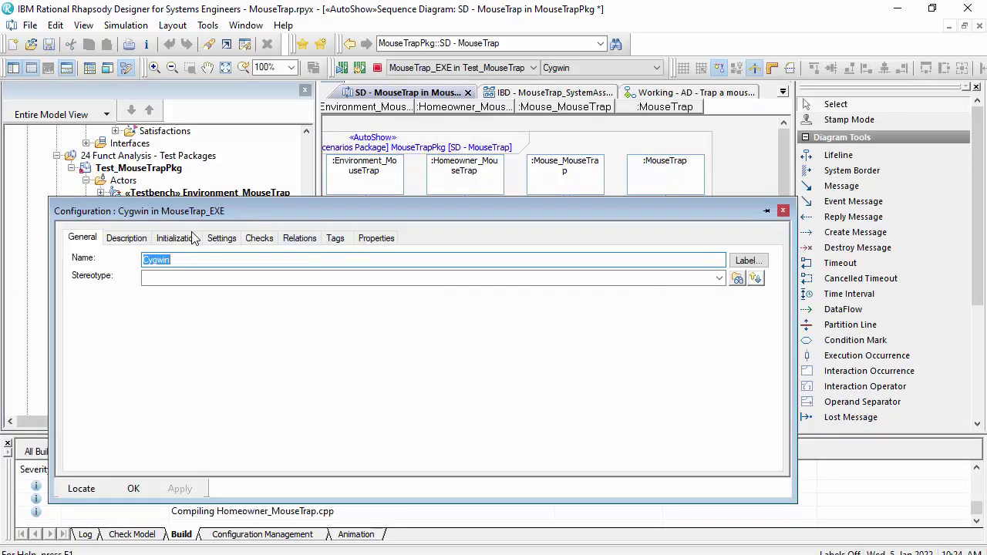
click(185, 239)
click(222, 238)
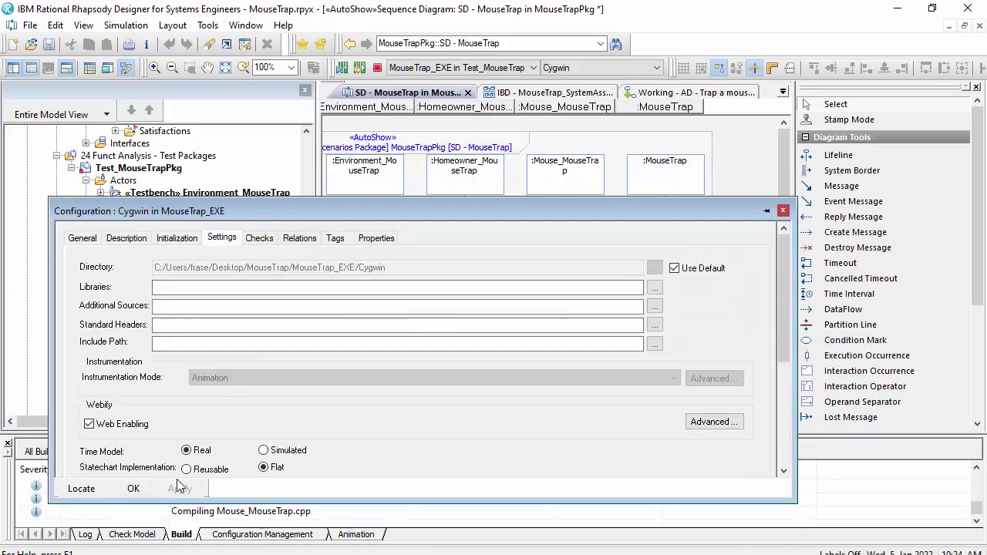
click(146, 486)
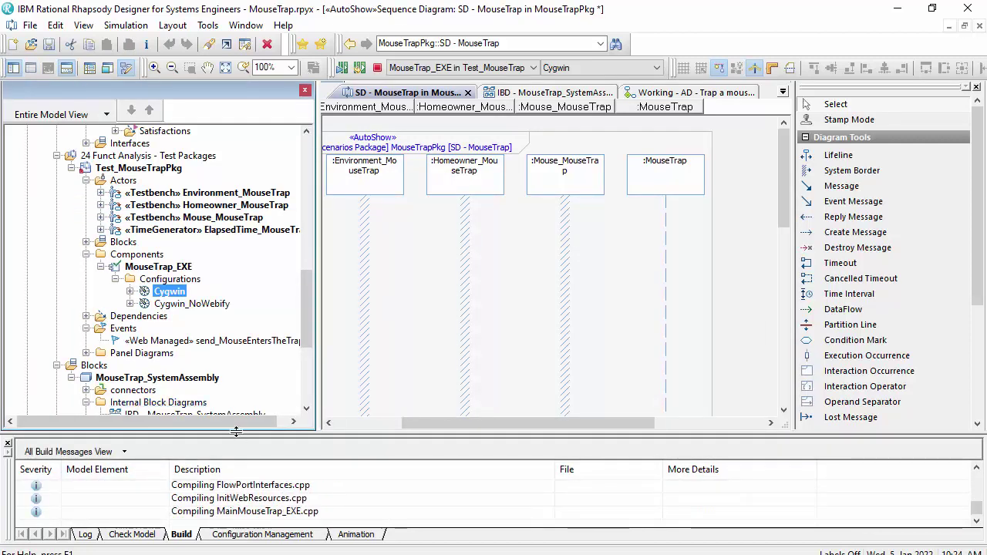
drag(154, 436, 154, 443)
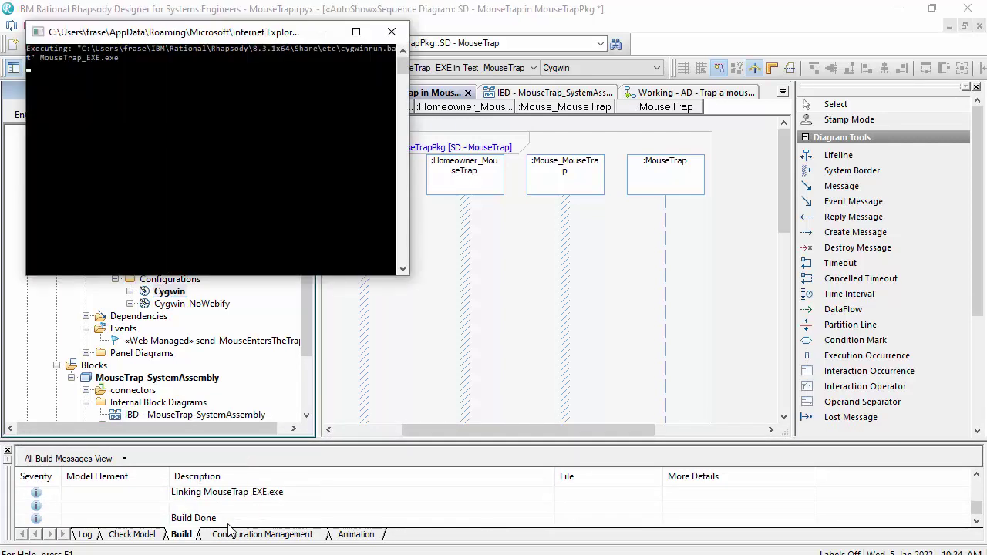
Step: Minimize the simulation console, allow firewall access, and enlarge the diagram area
click(322, 32)
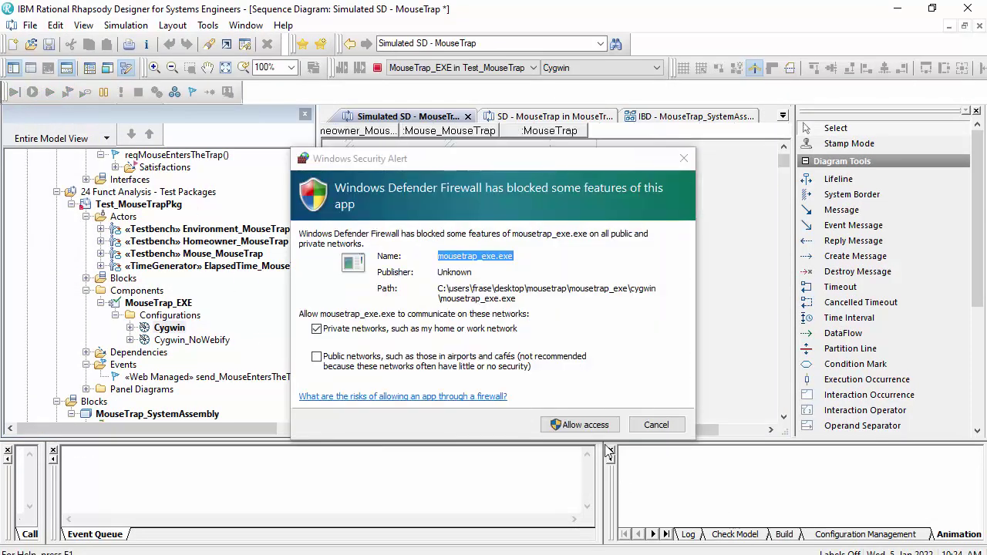
click(586, 424)
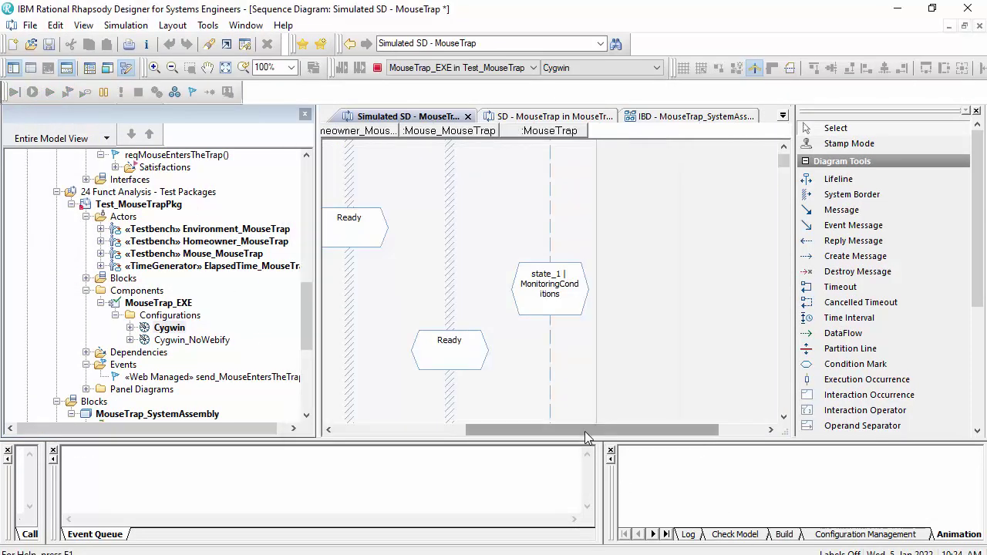
drag(585, 441, 447, 484)
scroll(499, 436, up, 5)
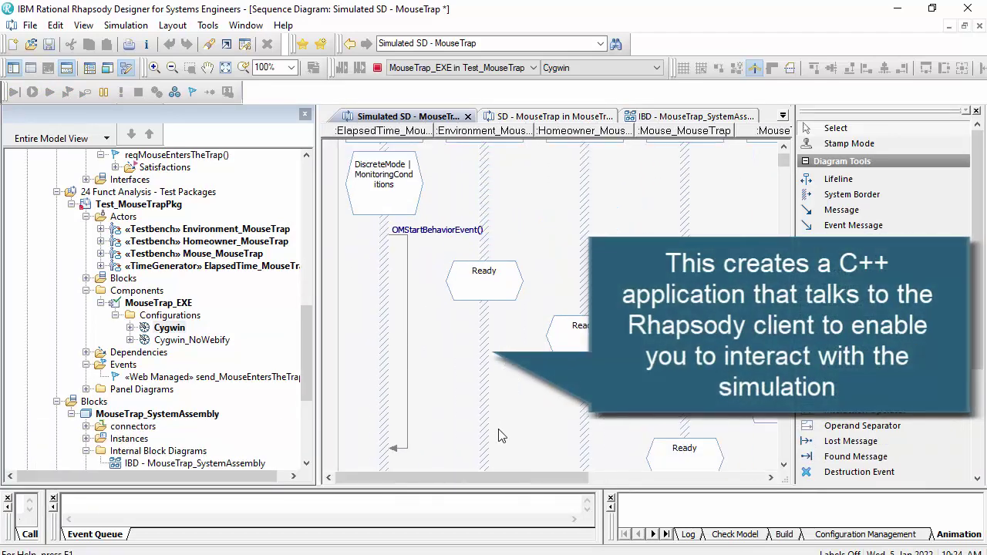
Step: Inject send_ElapsedTimeTick from the ElapsedTime_MouseTrap lifeline via Generate Event
right_click(386, 202)
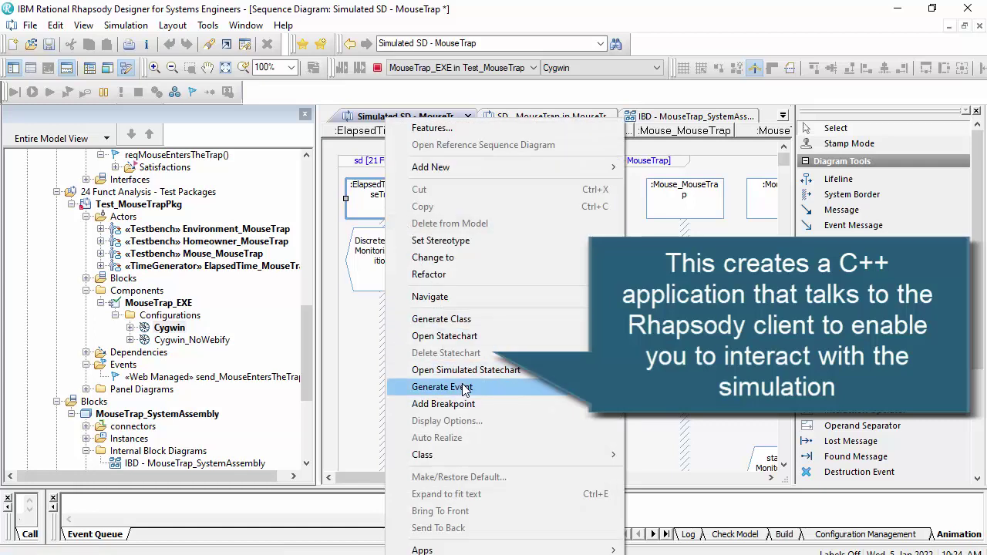
click(465, 387)
click(41, 345)
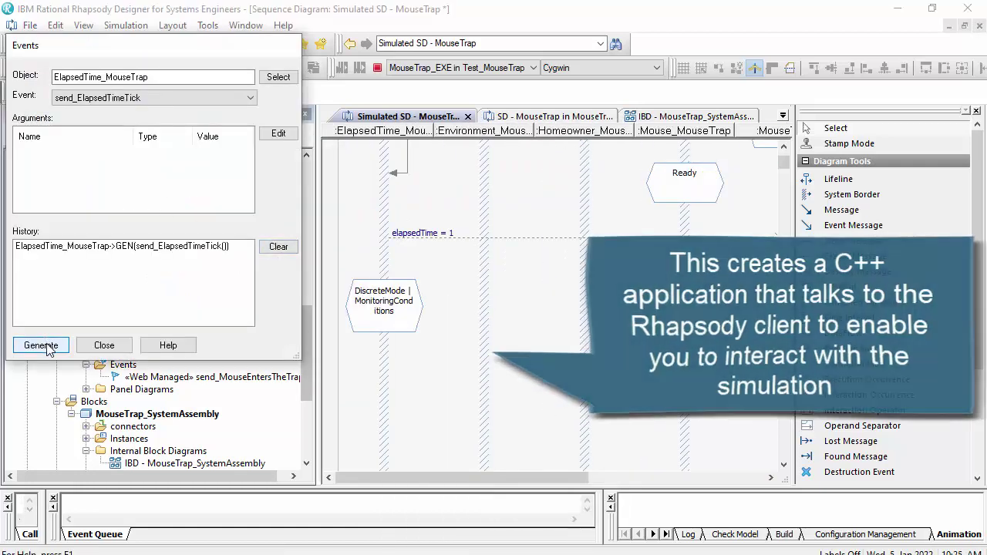
click(104, 344)
drag(486, 479, 630, 470)
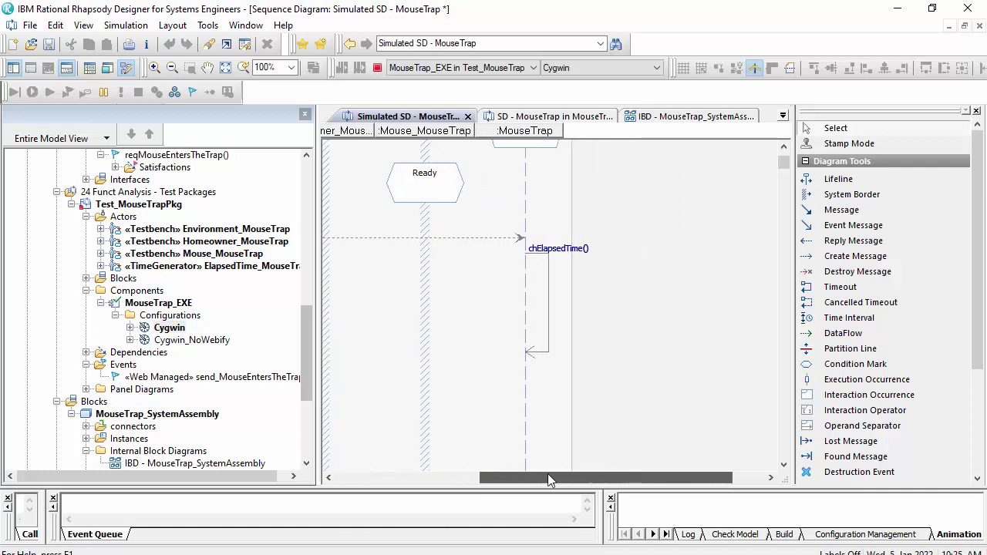
mouse_move(538, 474)
mouse_down()
mouse_move(524, 465)
mouse_move(537, 472)
mouse_up()
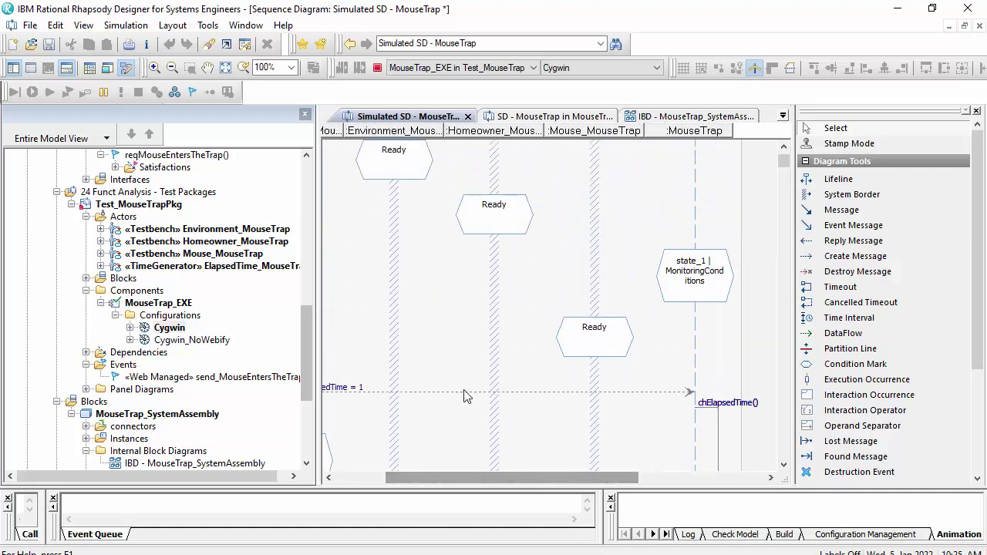
drag(308, 345, 301, 187)
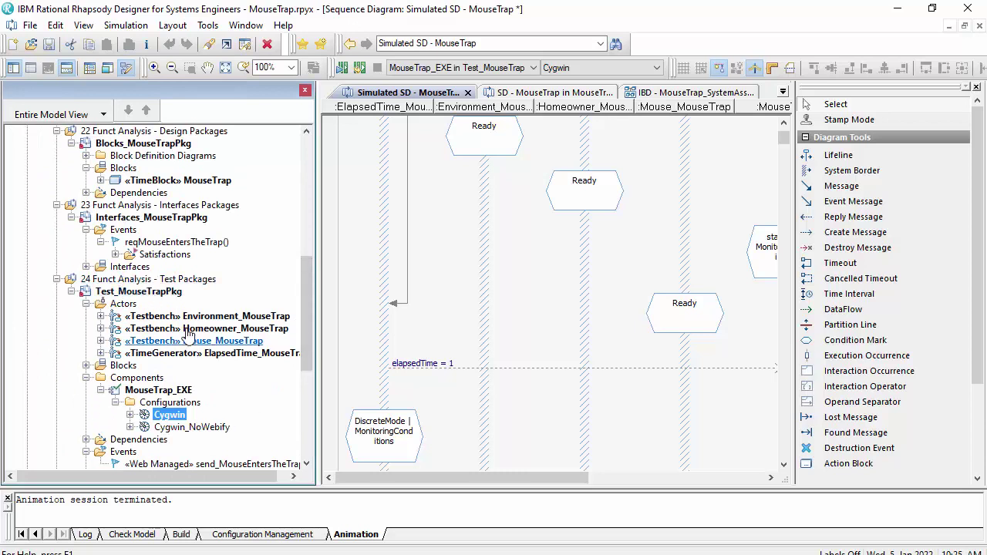
scroll(216, 347, down, 1)
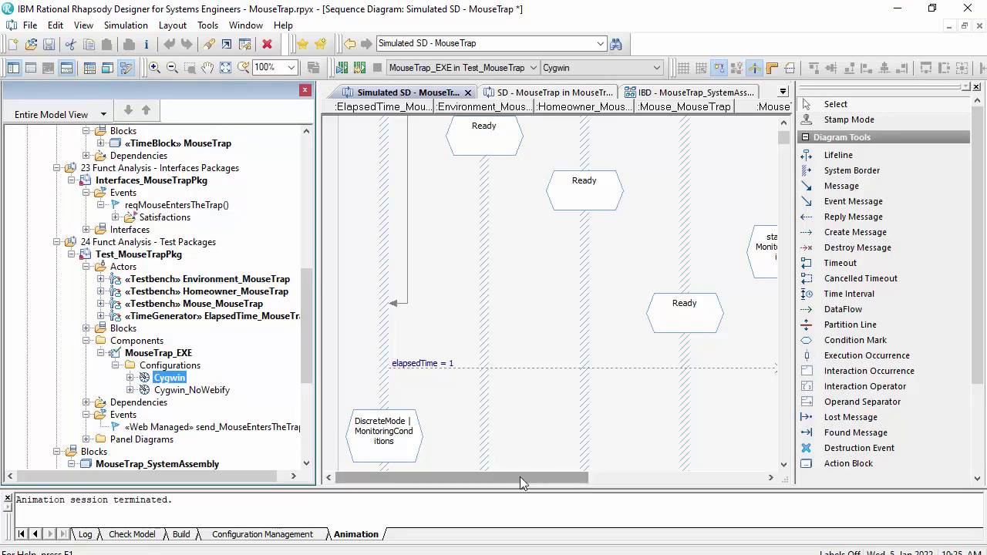
mouse_move(512, 488)
mouse_down()
mouse_move(507, 509)
mouse_move(519, 500)
mouse_up()
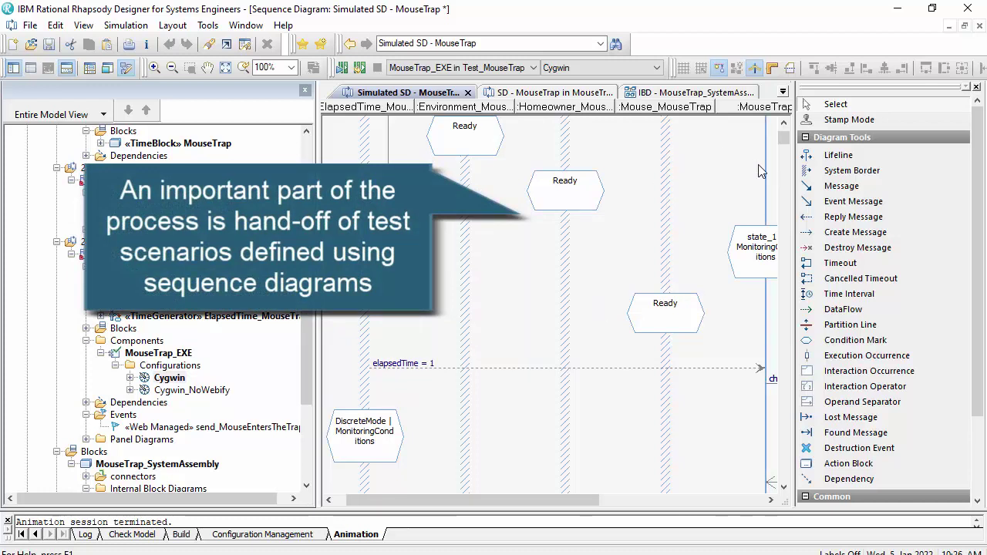
scroll(754, 176, up, 1)
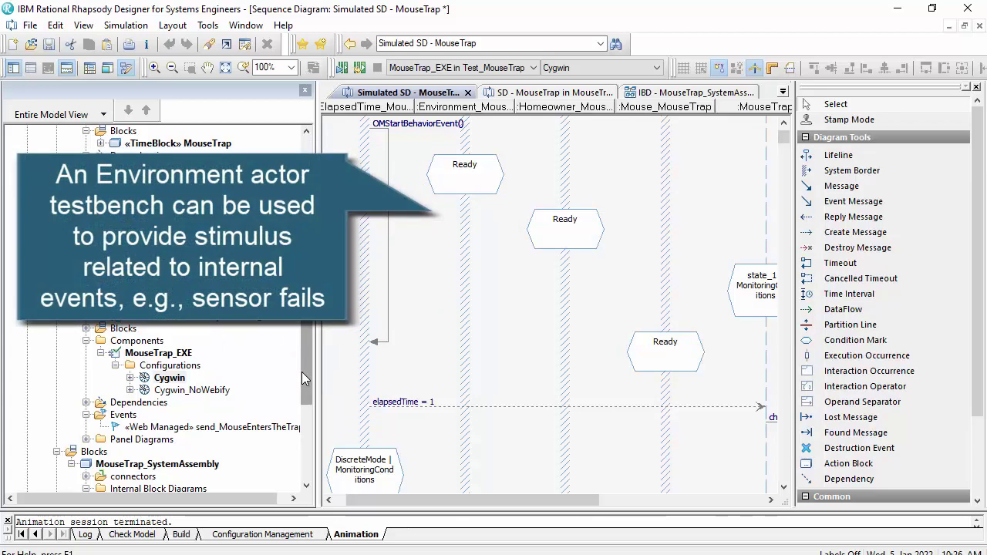
scroll(302, 372, up, 5)
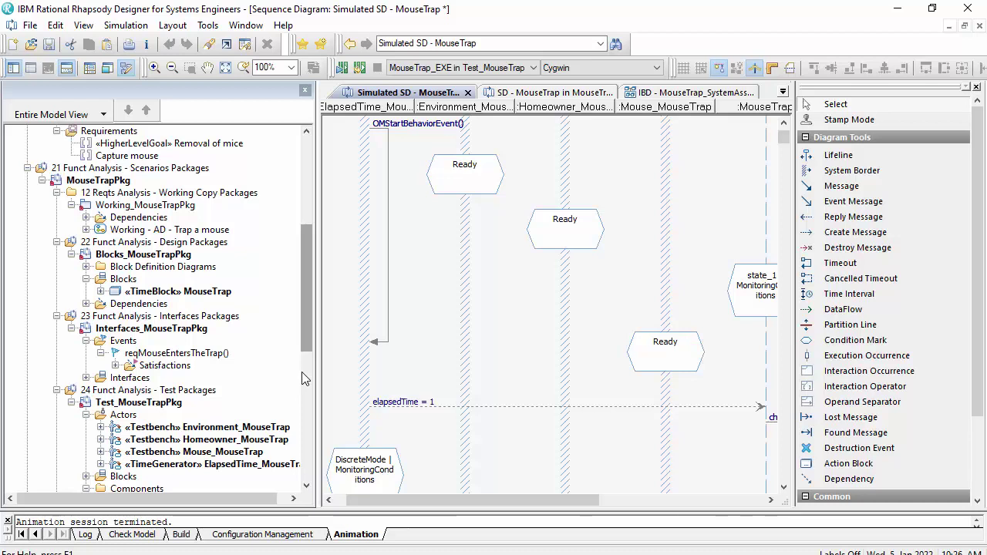
Step: Expand Working - AD - Trap a mouse, Dependencies and «TimeBlock» MouseTrap to show its three operations
scroll(239, 350, up, 2)
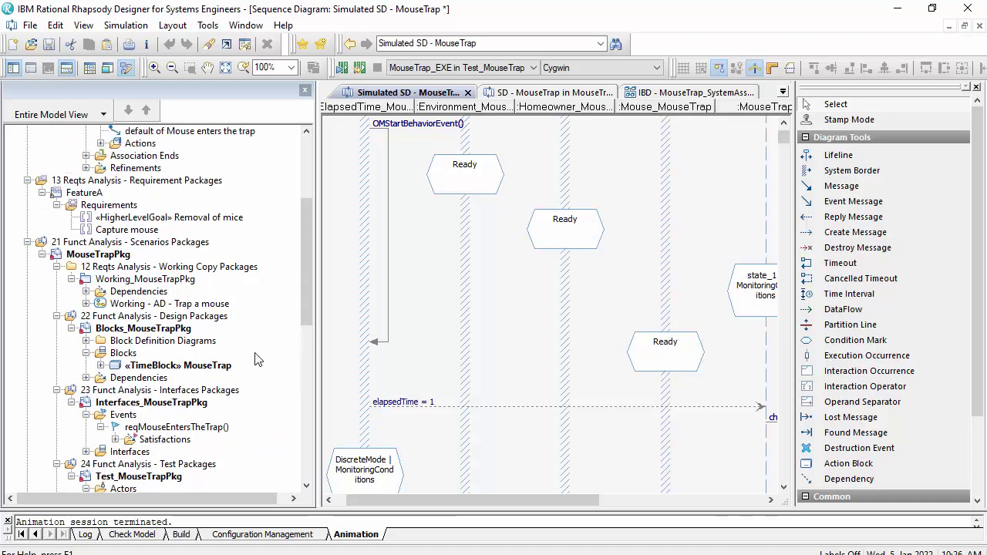
scroll(261, 352, down, 2)
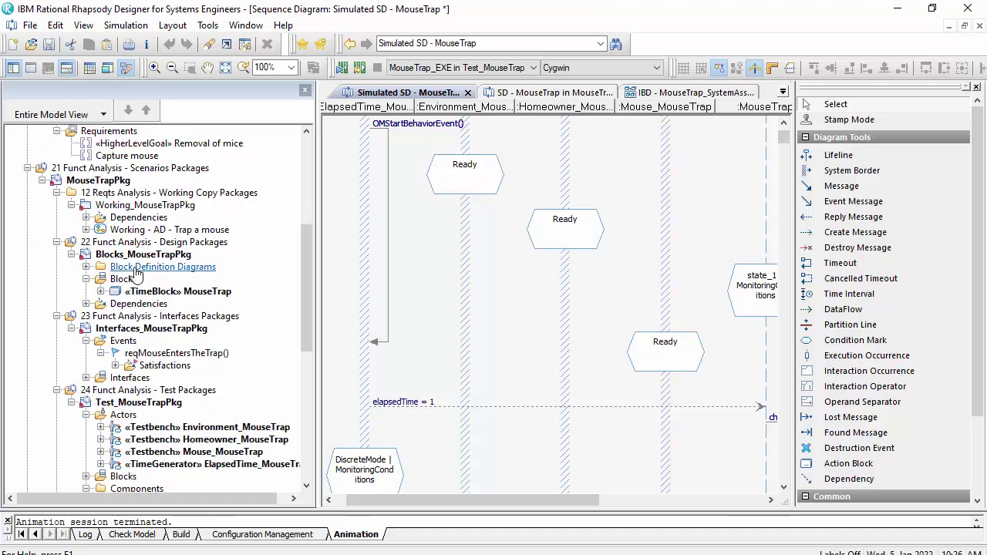
click(86, 229)
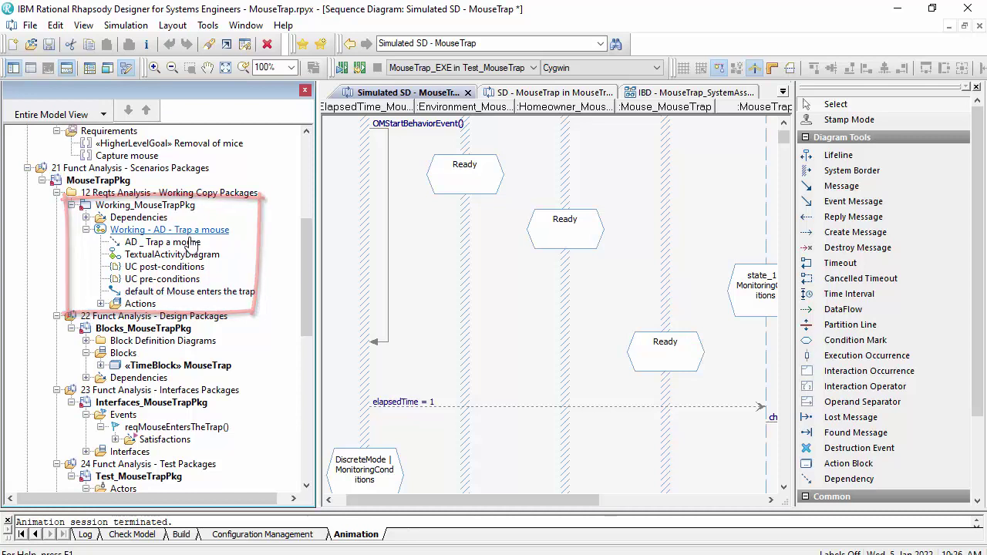
scroll(93, 244, down, 3)
click(86, 266)
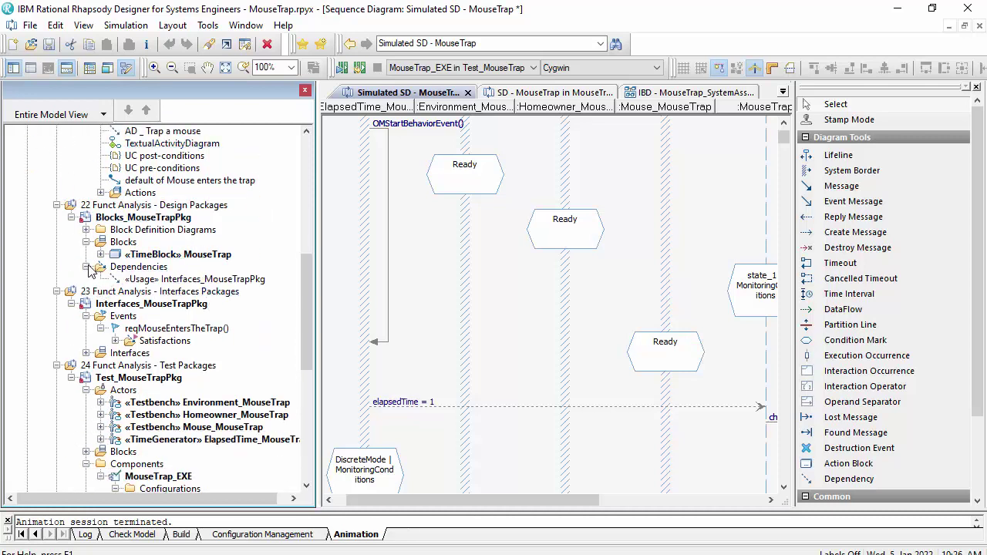
click(100, 254)
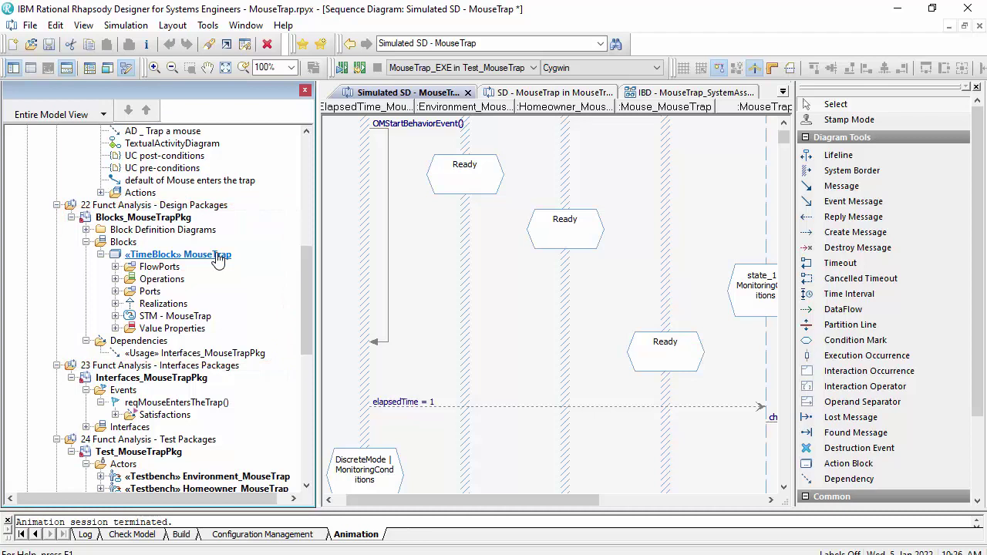
click(115, 278)
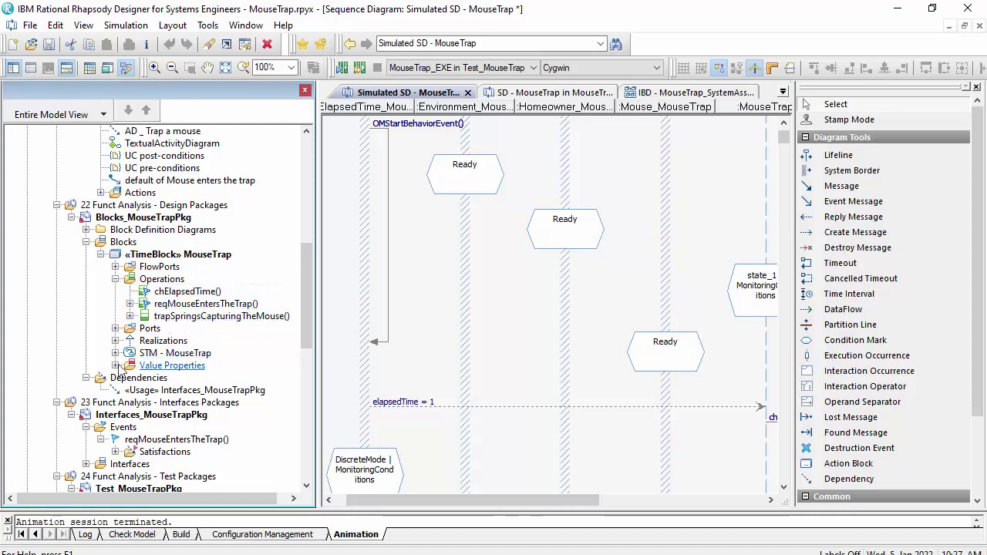
click(114, 365)
click(114, 365)
scroll(171, 388, down, 3)
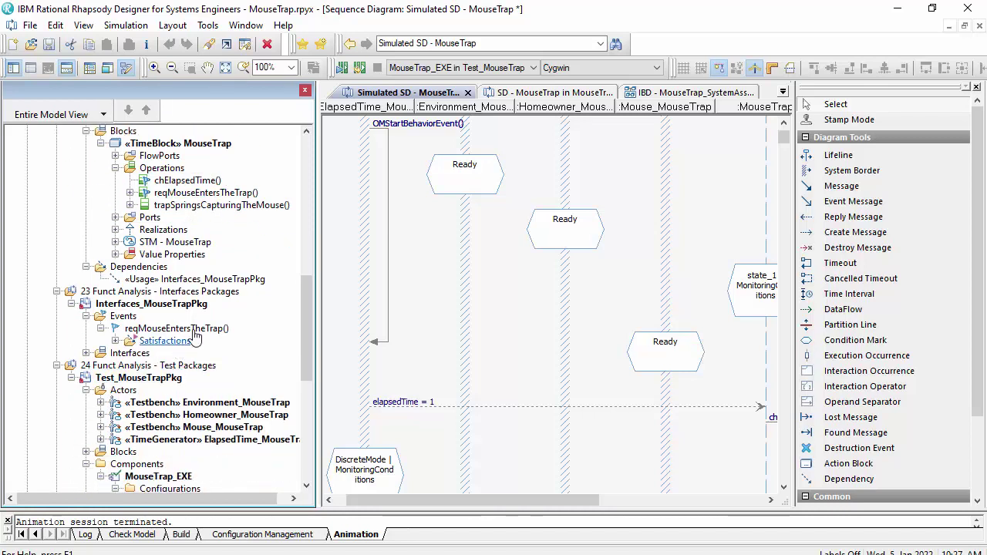
scroll(223, 323, down, 3)
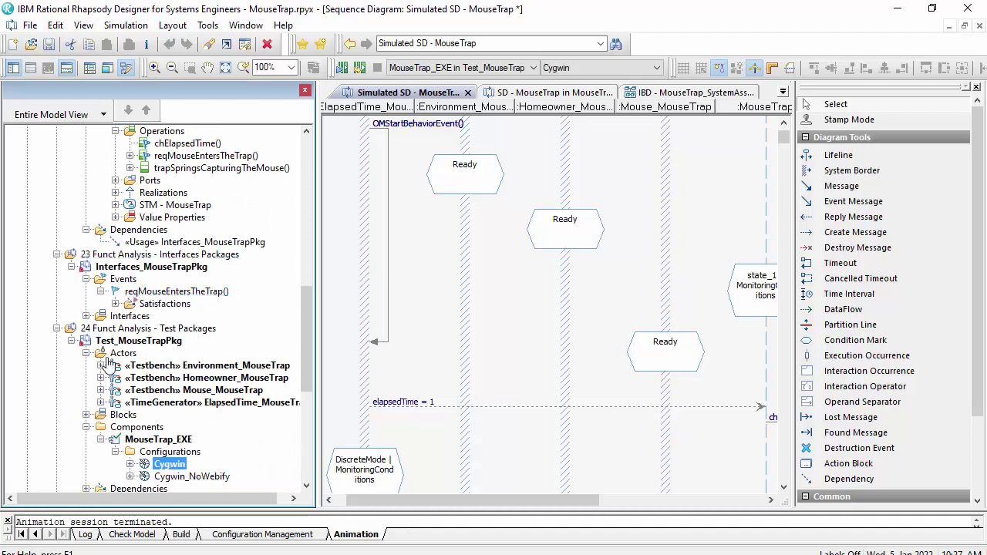
click(116, 304)
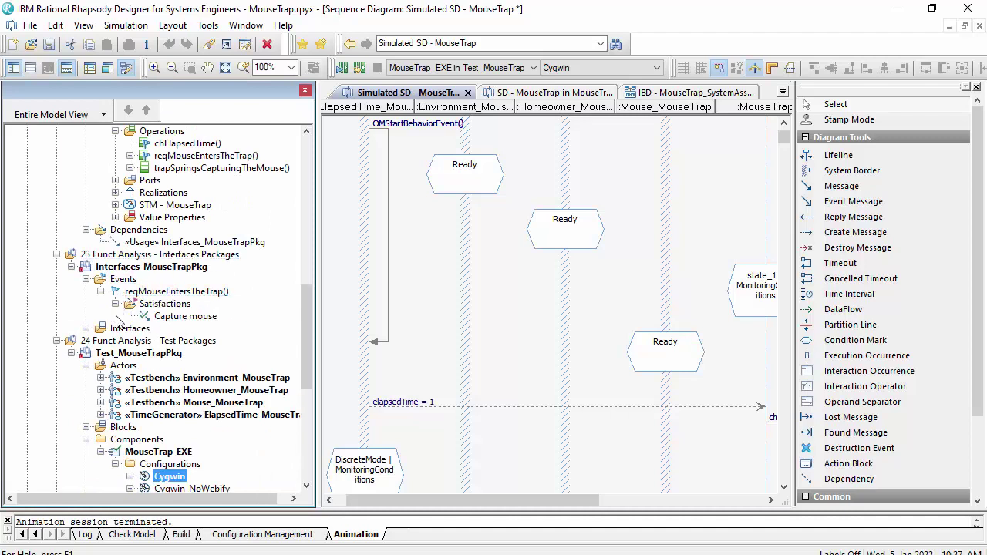
click(85, 329)
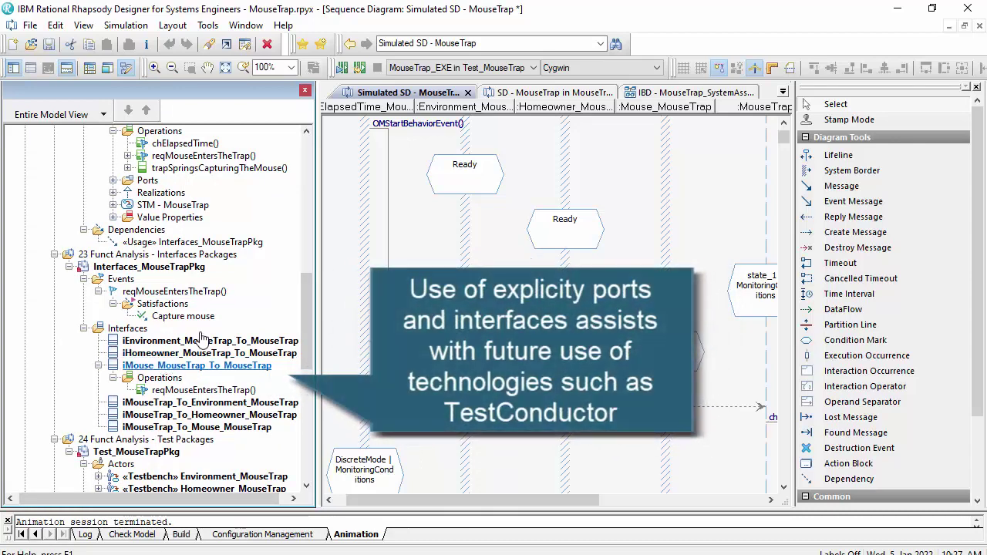
scroll(177, 340, down, 1)
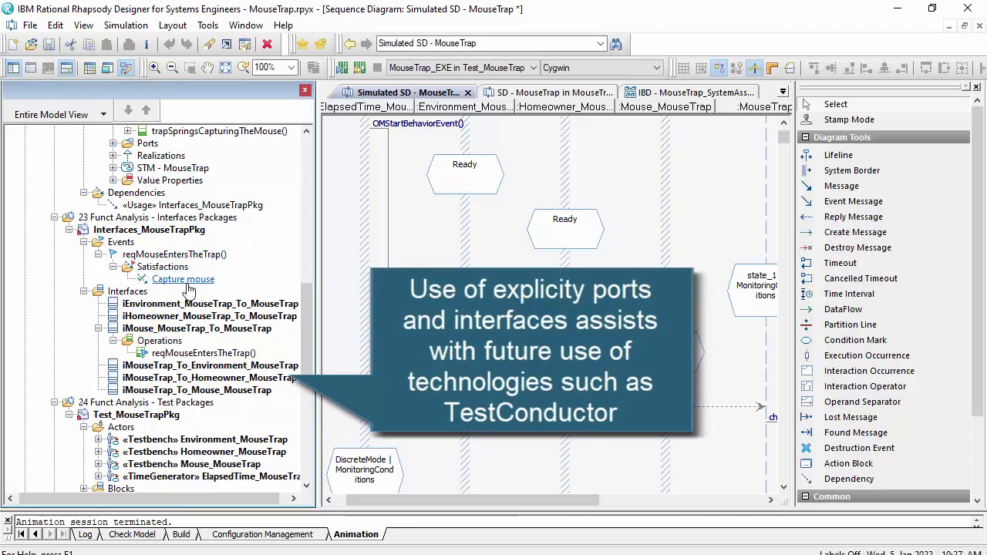
scroll(232, 331, down, 4)
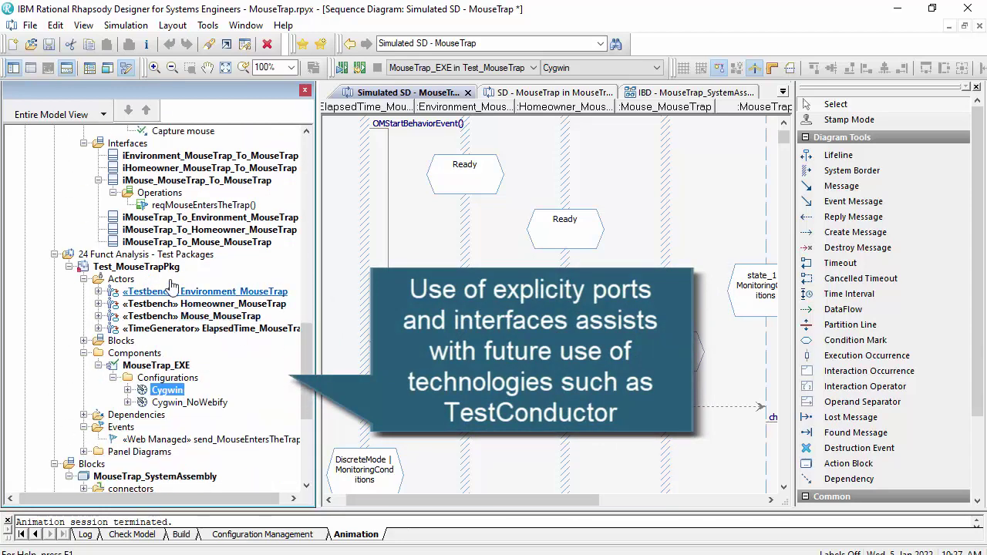
scroll(102, 328, up, 9)
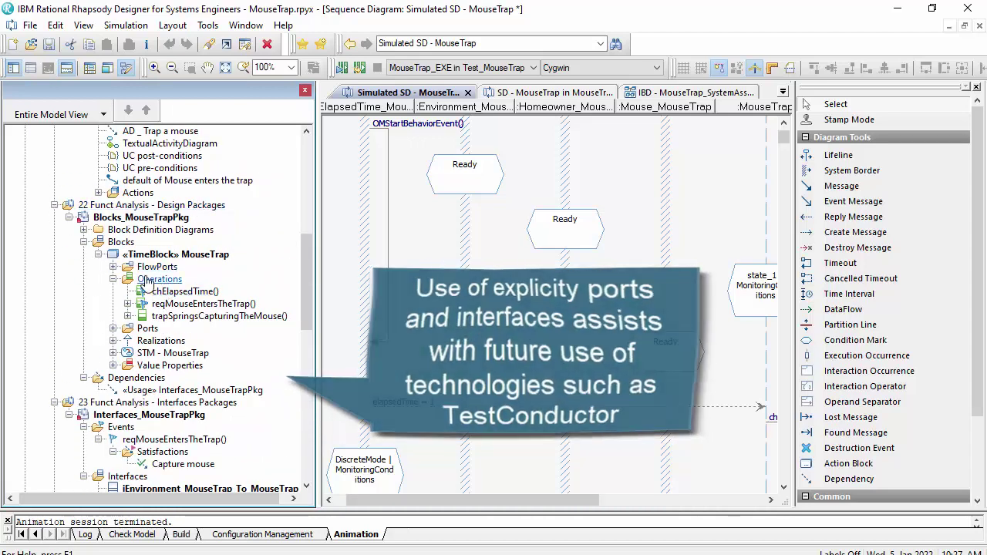
scroll(103, 328, down, 11)
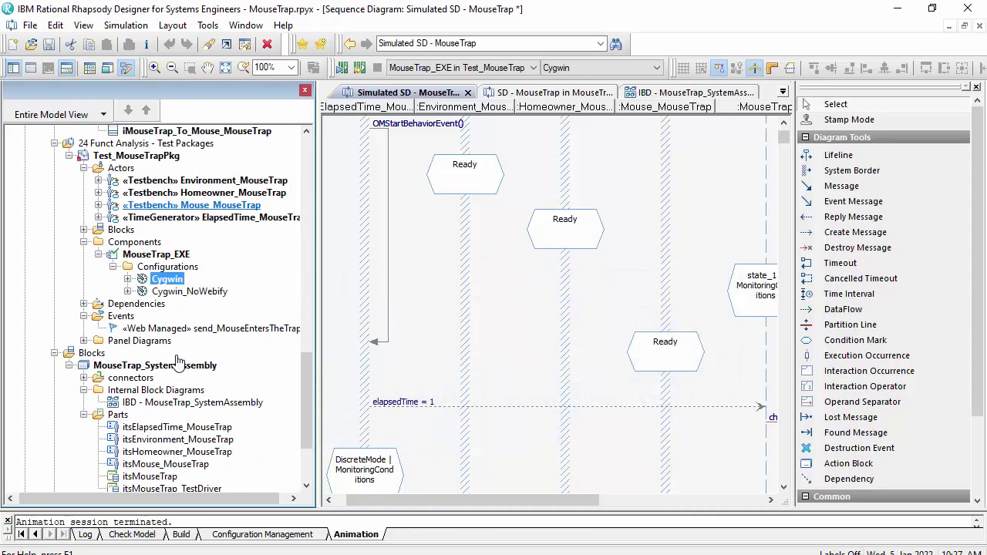
scroll(177, 361, down, 3)
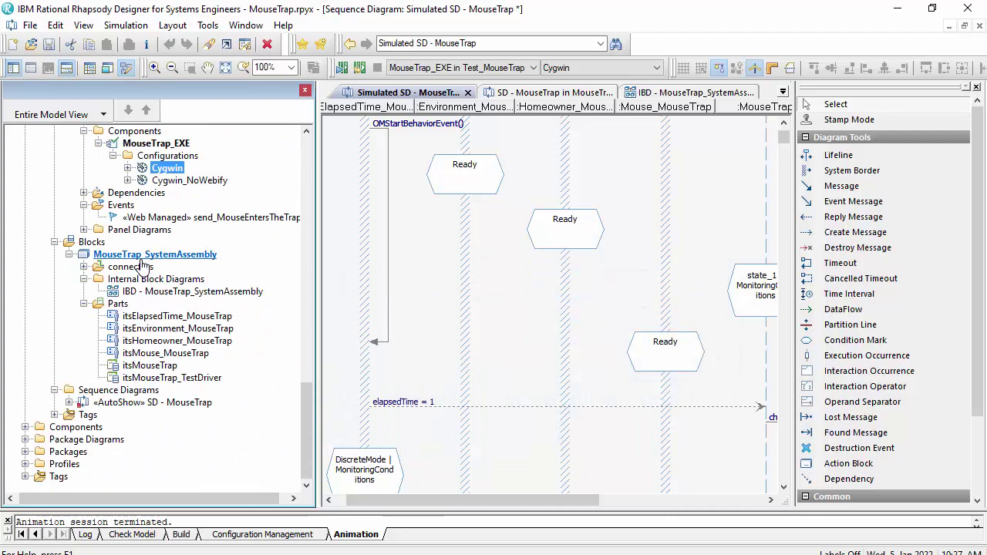
Step: Collapse the 12, 22, 23 and 24 package folders, then expand 24 Test Packages and Panel Diagrams
drag(303, 419, 301, 320)
click(54, 267)
scroll(56, 231, up, 3)
click(56, 203)
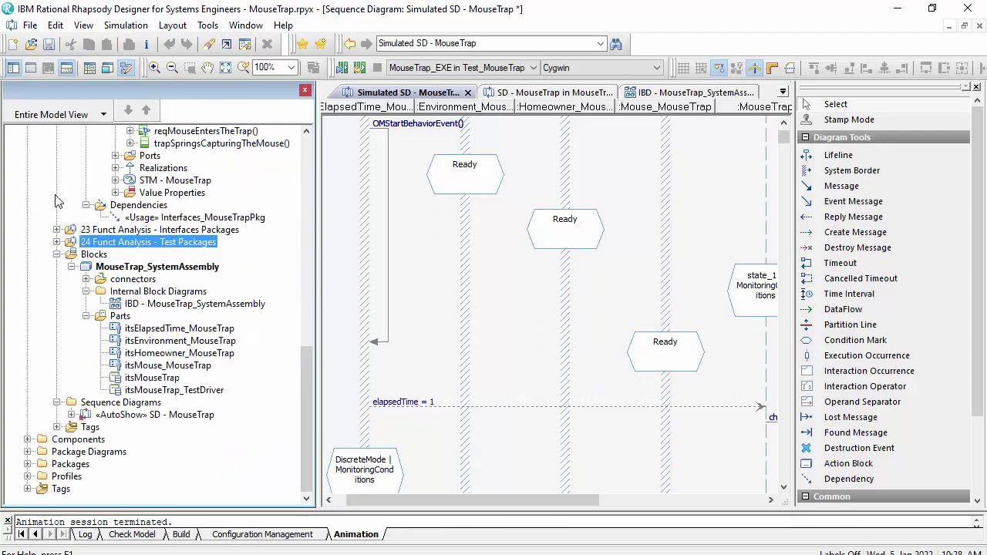
scroll(55, 203, up, 3)
click(57, 143)
scroll(77, 217, up, 5)
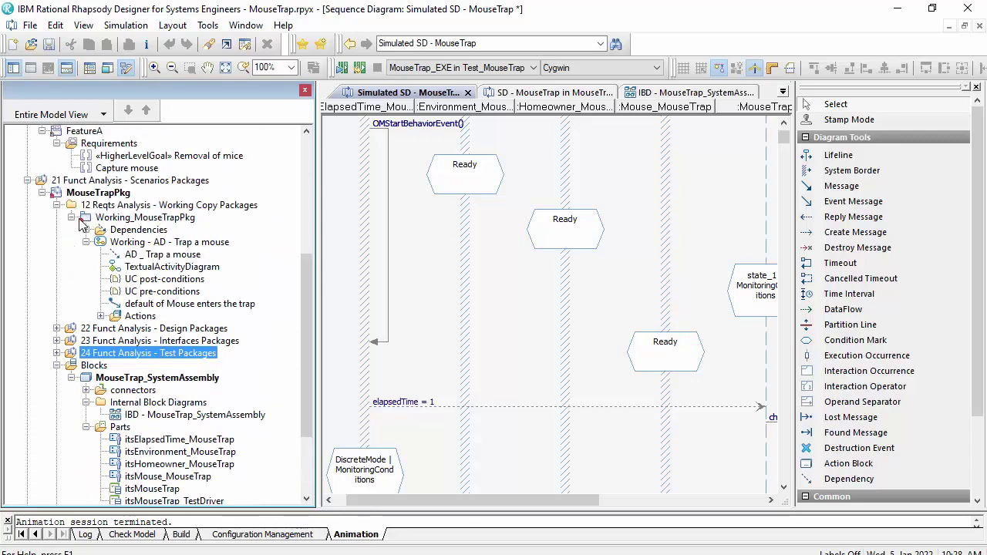
click(56, 205)
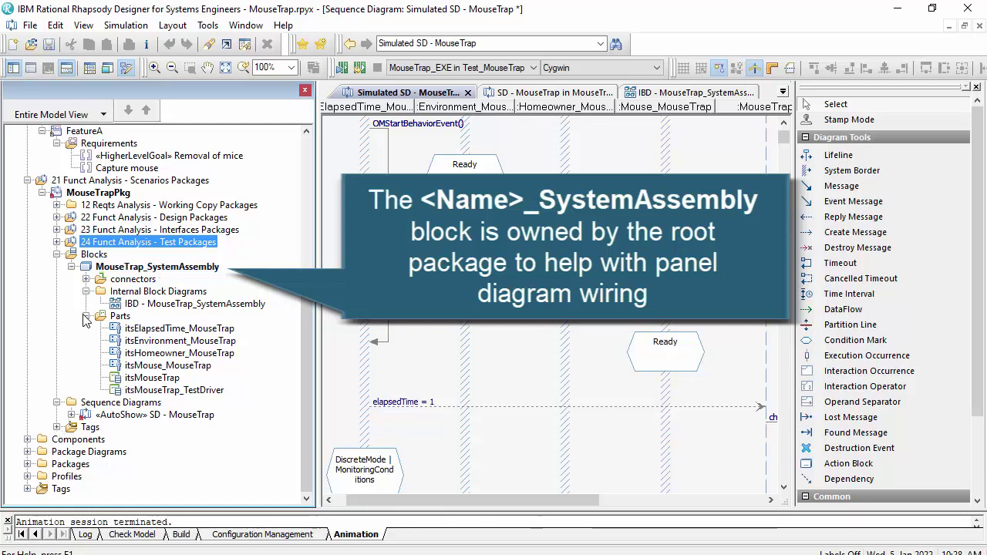
click(56, 242)
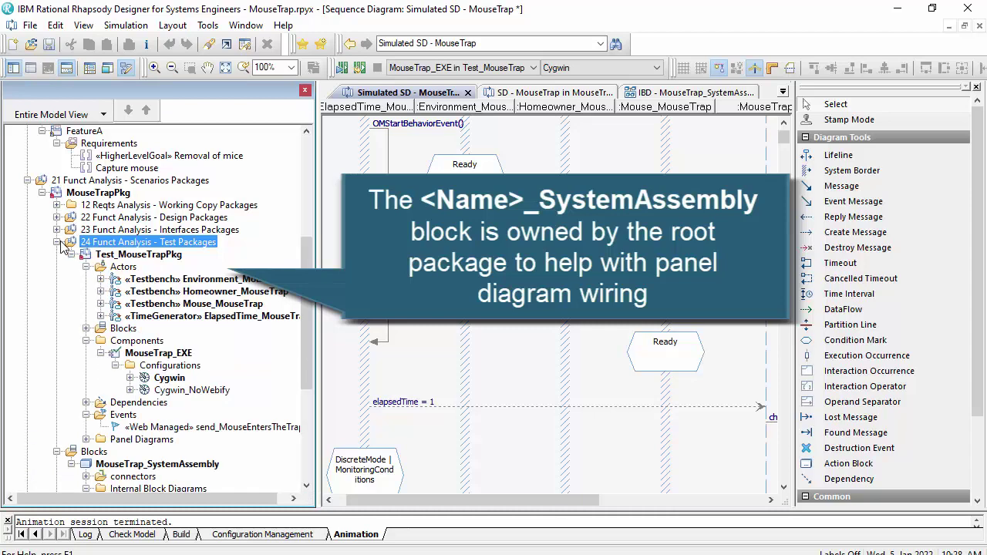
click(85, 440)
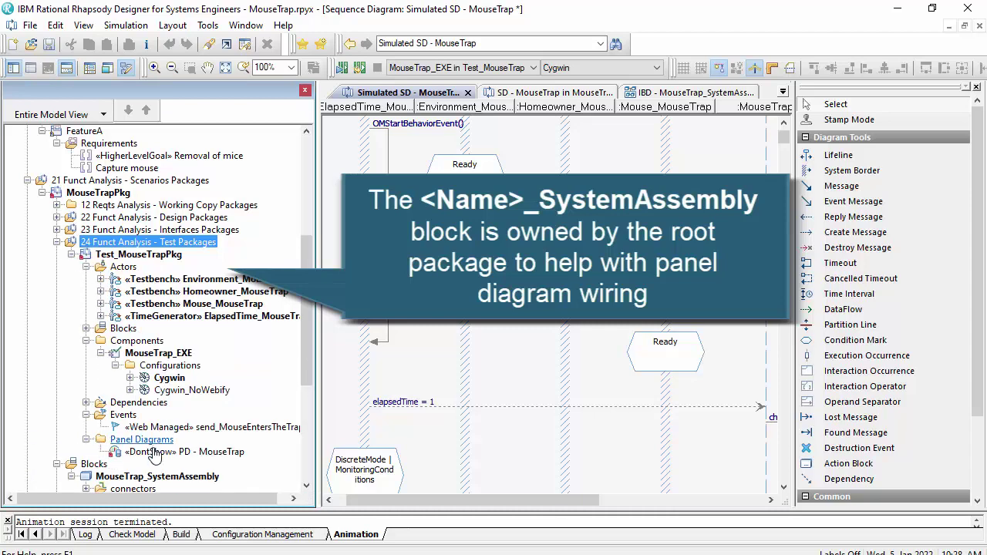
Step: Open PD - MouseTrap and place a Push Button on the panel diagram
double_click(154, 452)
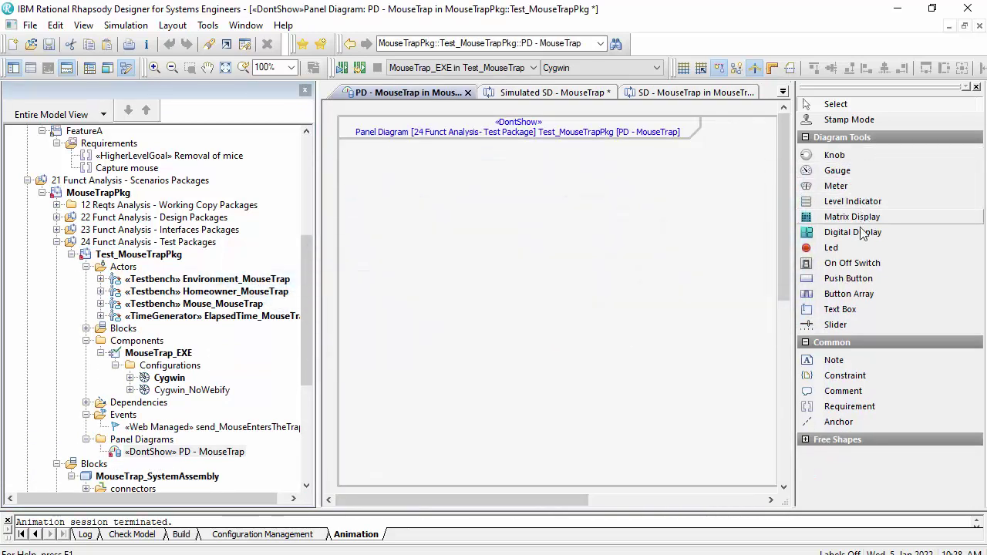
click(436, 260)
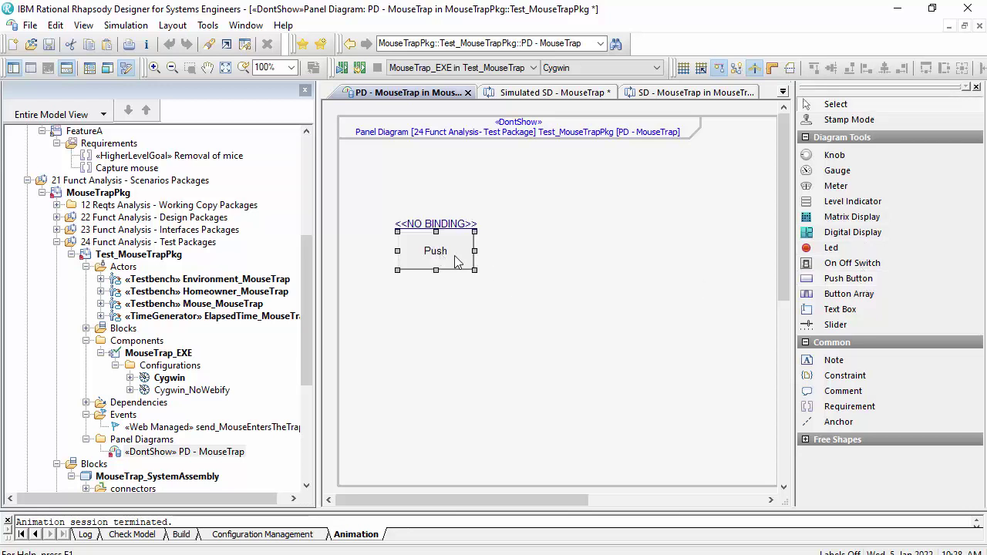
right_click(455, 259)
click(480, 265)
Step: Browse the push button's Element Binding tree through MouseTrapPkg, then close it unbound
click(367, 213)
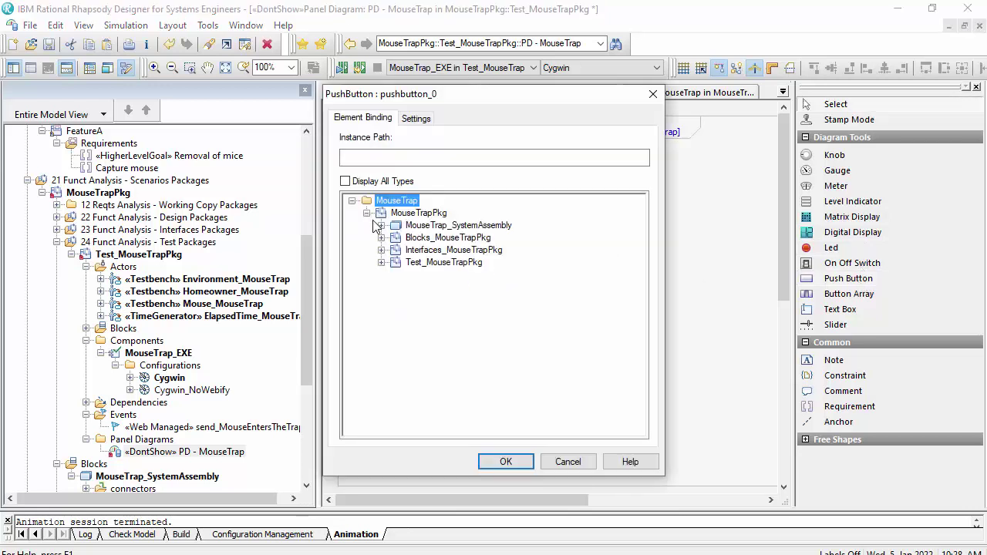
click(381, 225)
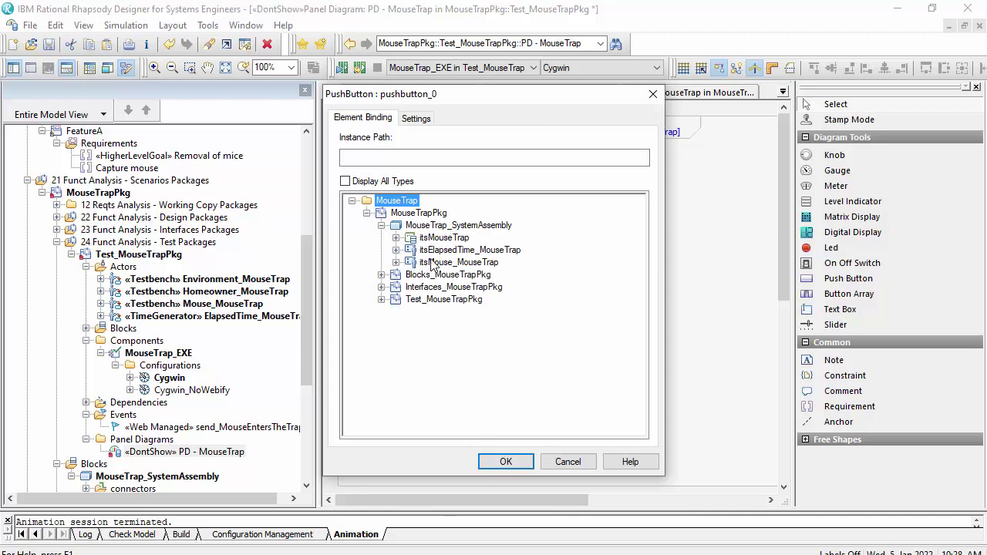
click(380, 275)
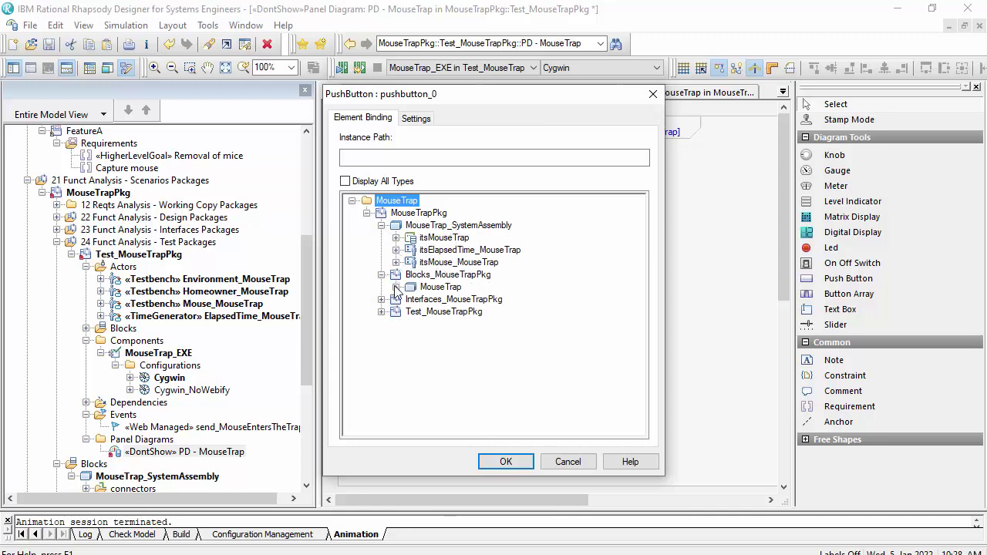
click(396, 287)
click(381, 276)
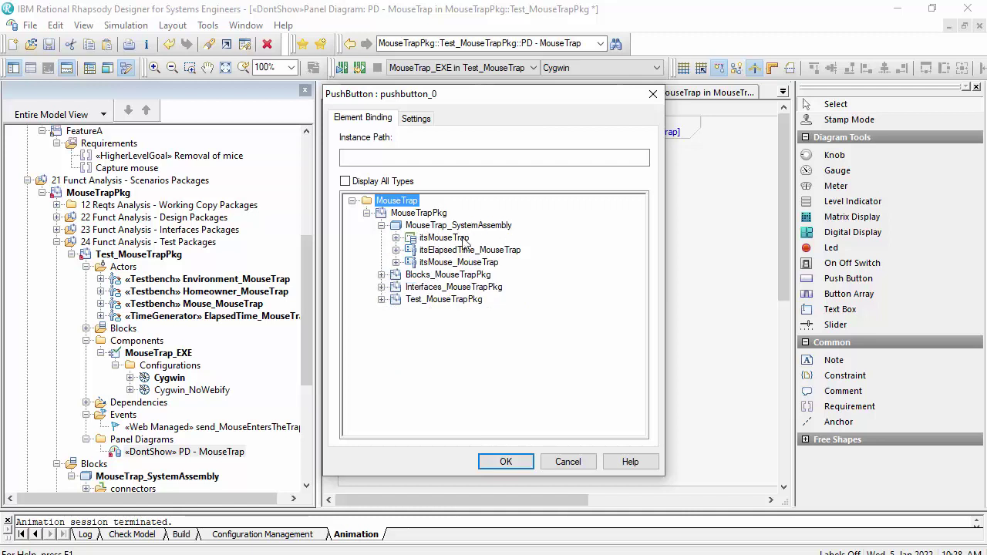
click(395, 263)
click(395, 262)
click(506, 462)
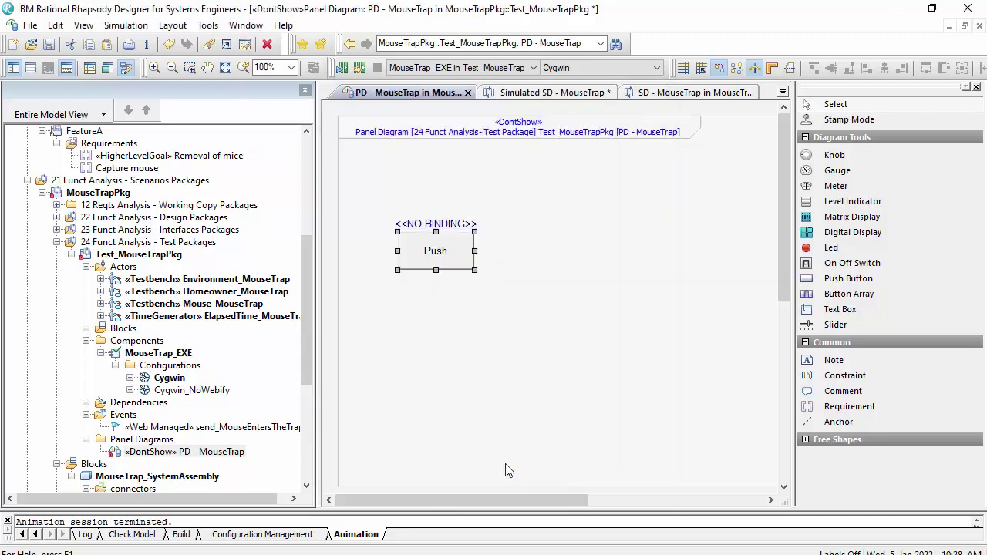
click(104, 254)
Step: Collapse Test_MouseTrapPkg and list the open diagrams to reach STM - MouseTrap
click(71, 255)
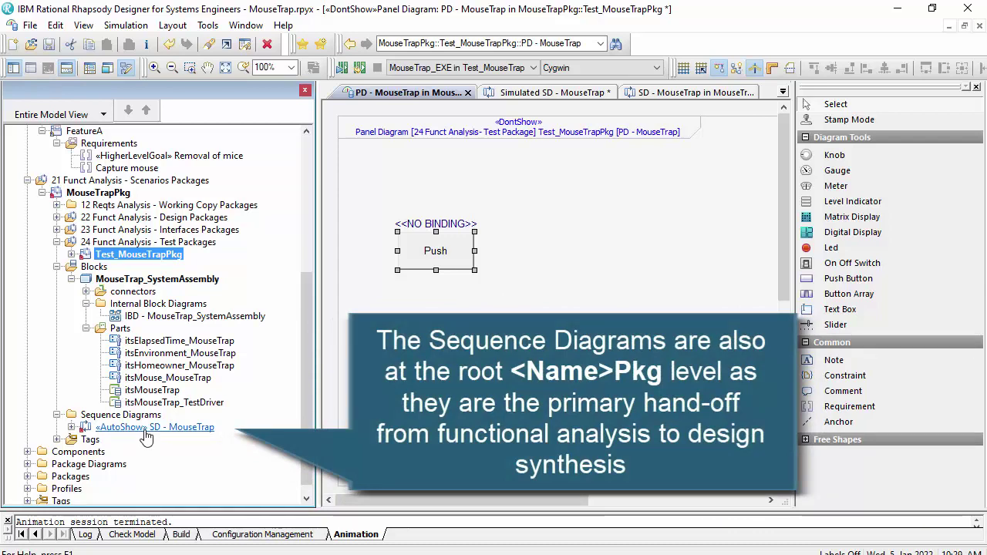
click(781, 93)
Step: In STM - MouseTrap, draw NoMouse and MouseTrapped states inside Active
click(539, 127)
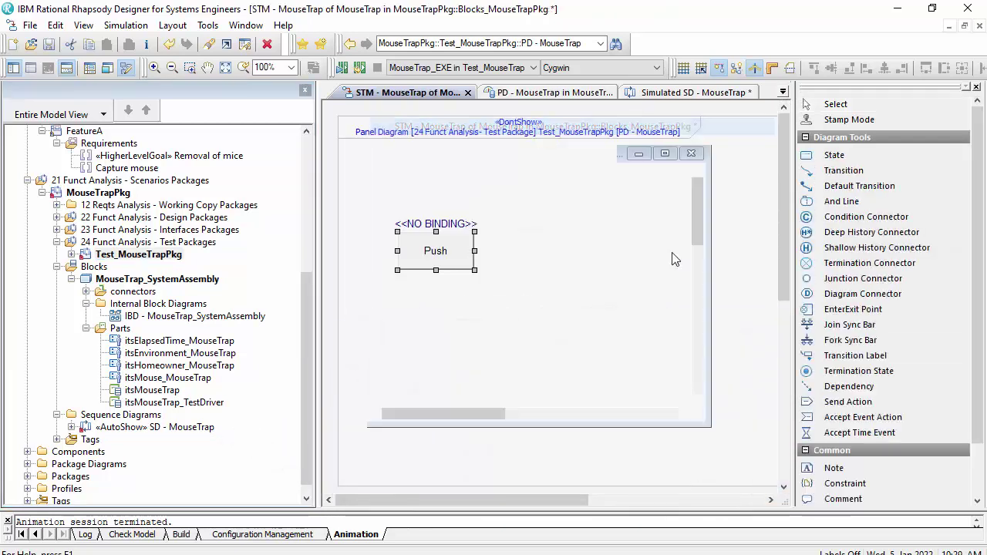
click(833, 155)
drag(440, 213, 578, 283)
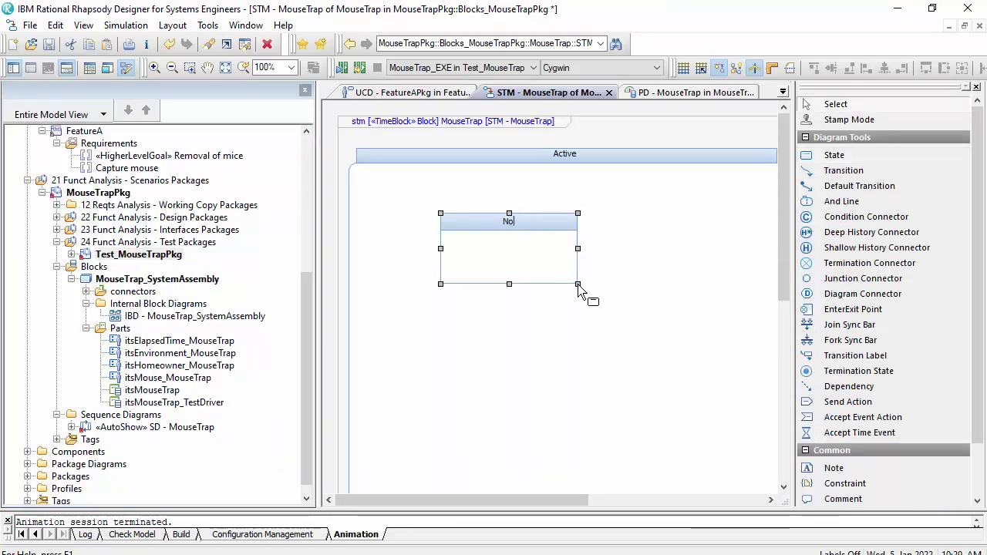
key(Return)
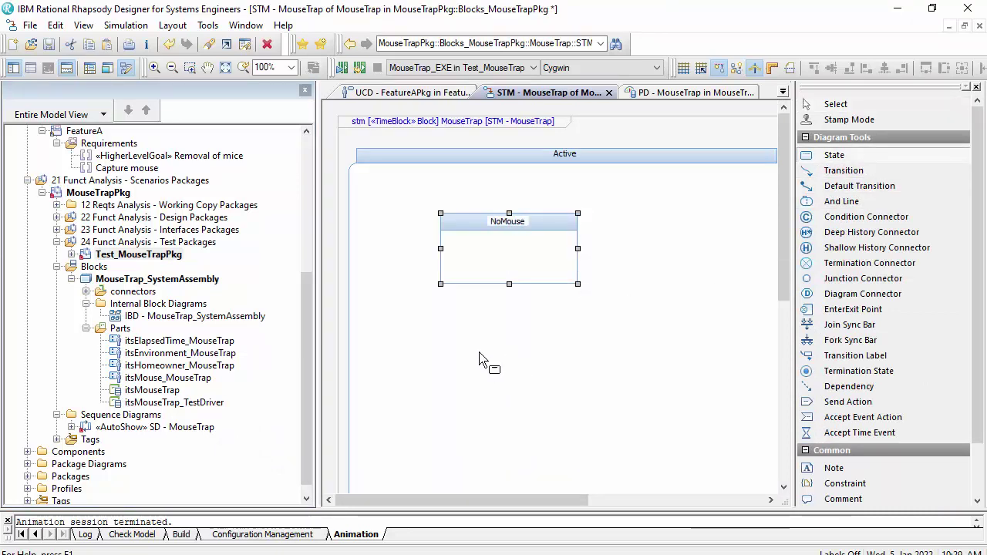
drag(466, 341, 599, 414)
text(MouseTrapped)
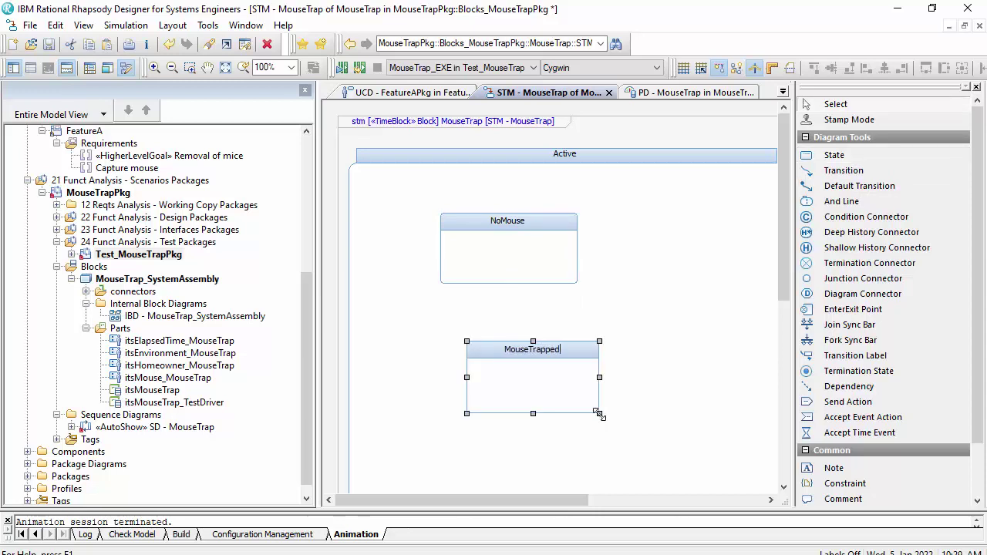
click(646, 132)
Step: Connect NoMouse to MouseTrapped with transition reqMouseEntersTheTrap/trapSpringsCapturingTheMouse()
click(844, 170)
click(549, 269)
click(549, 358)
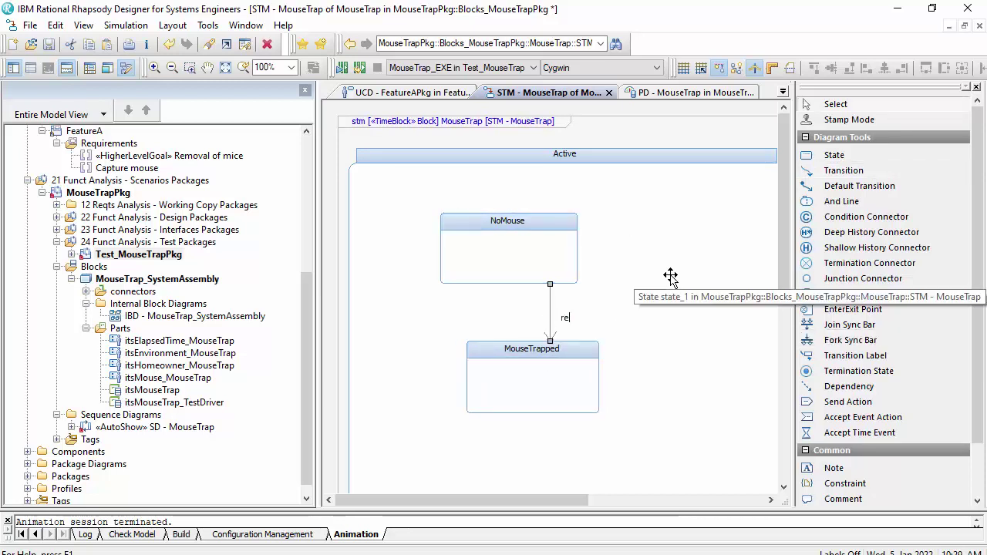
text(re)
key(ctrl+space)
click(669, 353)
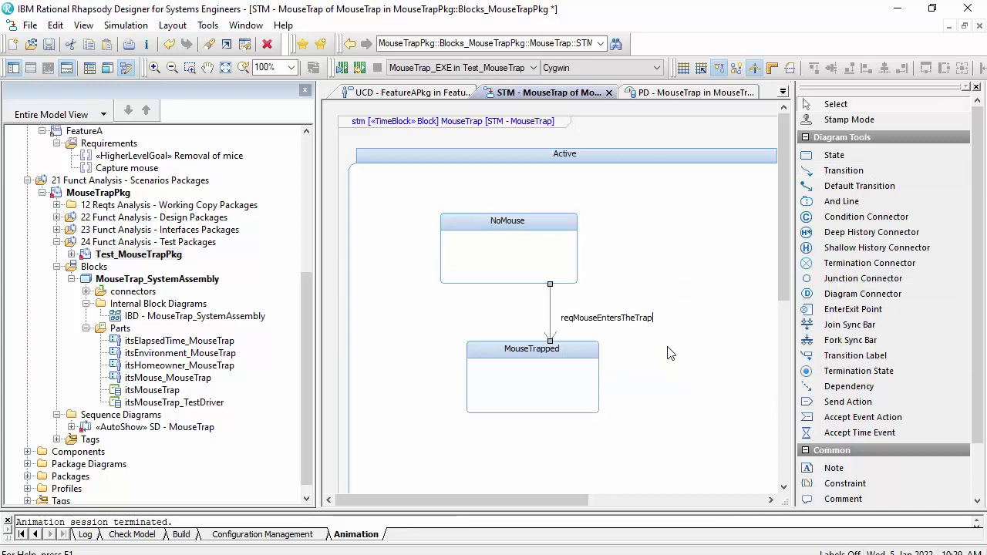
key(Return)
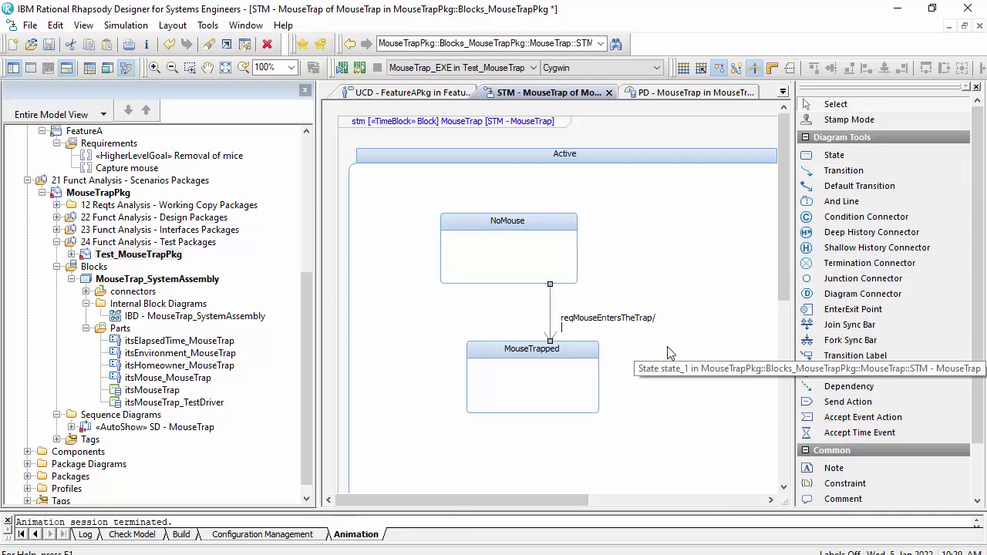
text(/t)
key(ctrl+space)
key(Return)
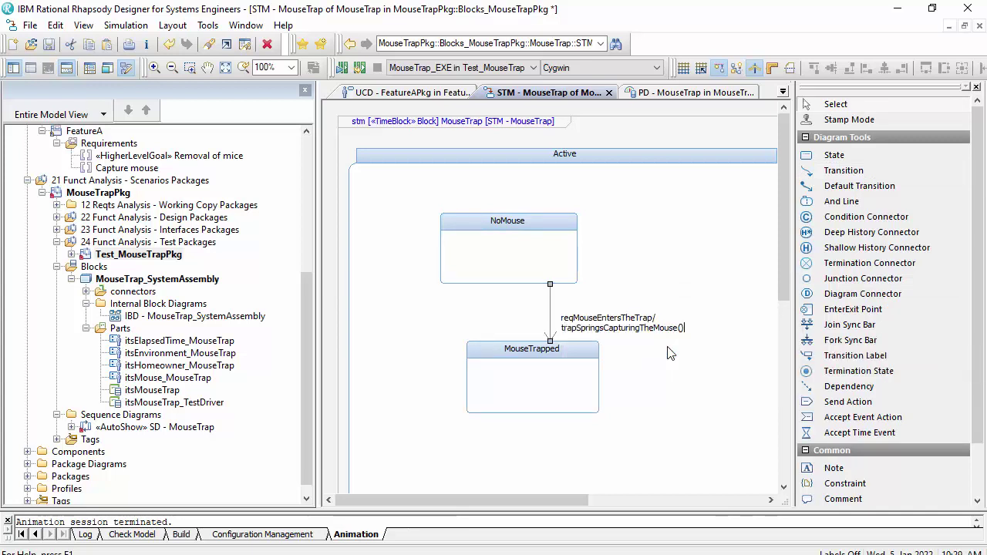
click(543, 306)
right_click(548, 307)
Step: Roll up traceability so Capture mouse «satisfy» links to the transition, placed top right
mouse_move(716, 523)
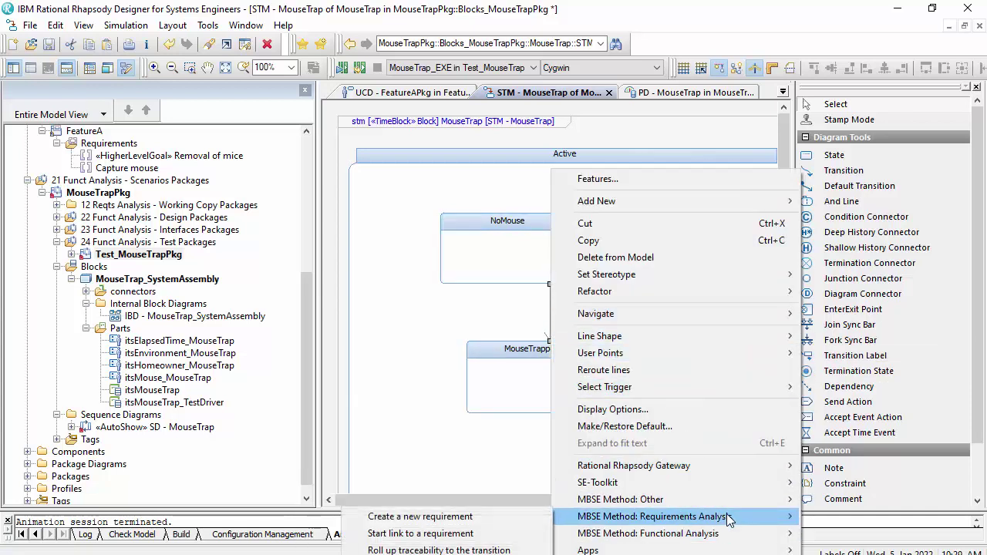
click(468, 550)
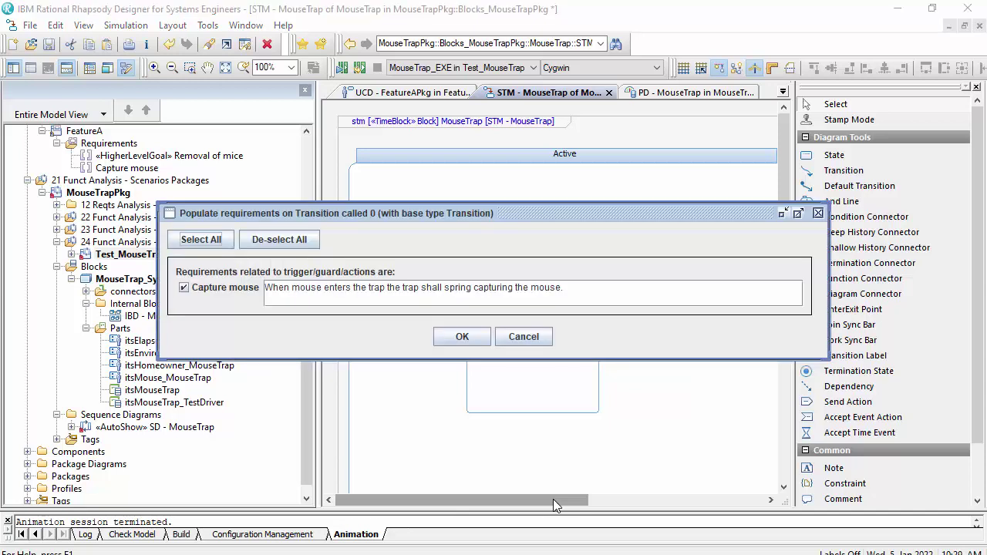
click(462, 337)
drag(693, 378, 682, 143)
click(661, 260)
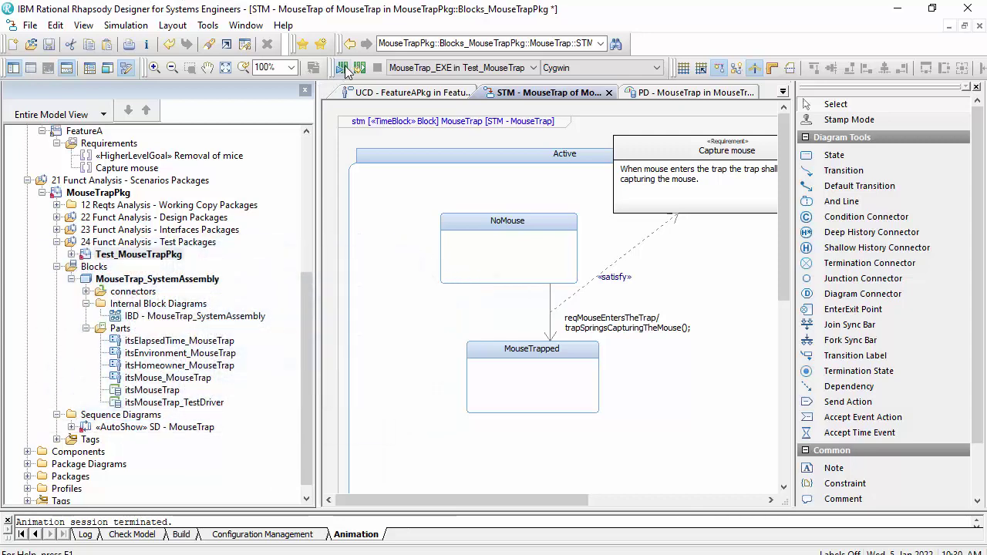
Step: Add a default transition into NoMouse, then Generate/Make/Run MouseTrap_EXE and minimize its console
click(343, 68)
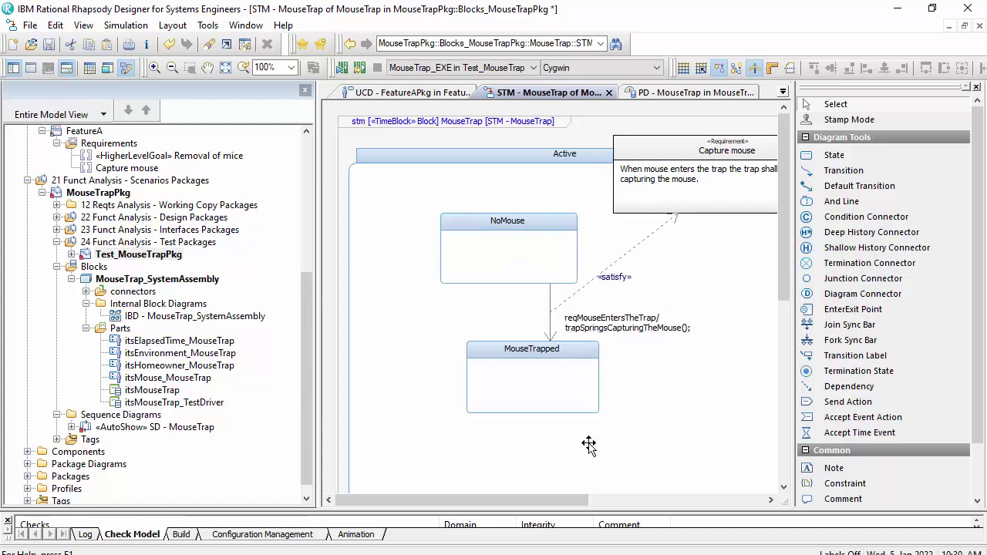
drag(578, 510, 580, 477)
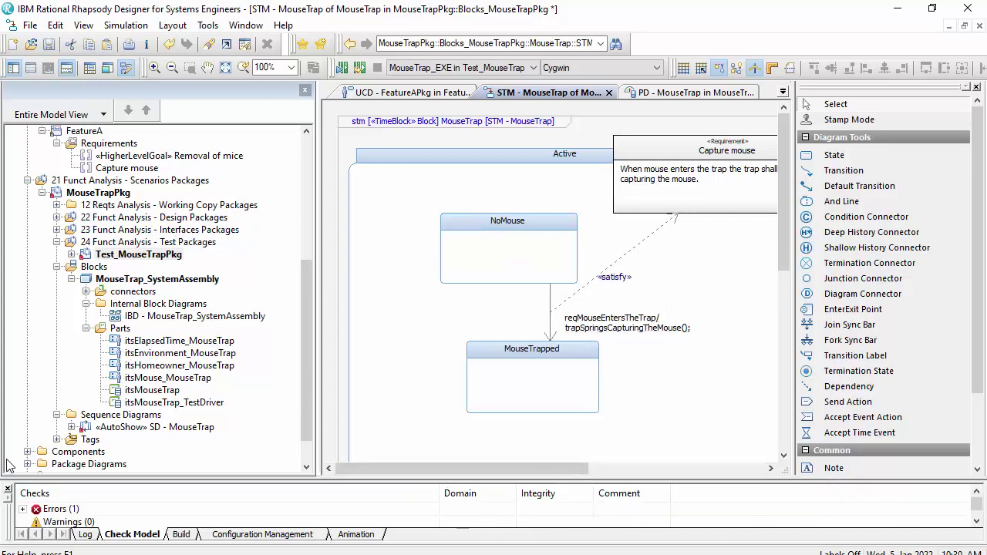
click(856, 186)
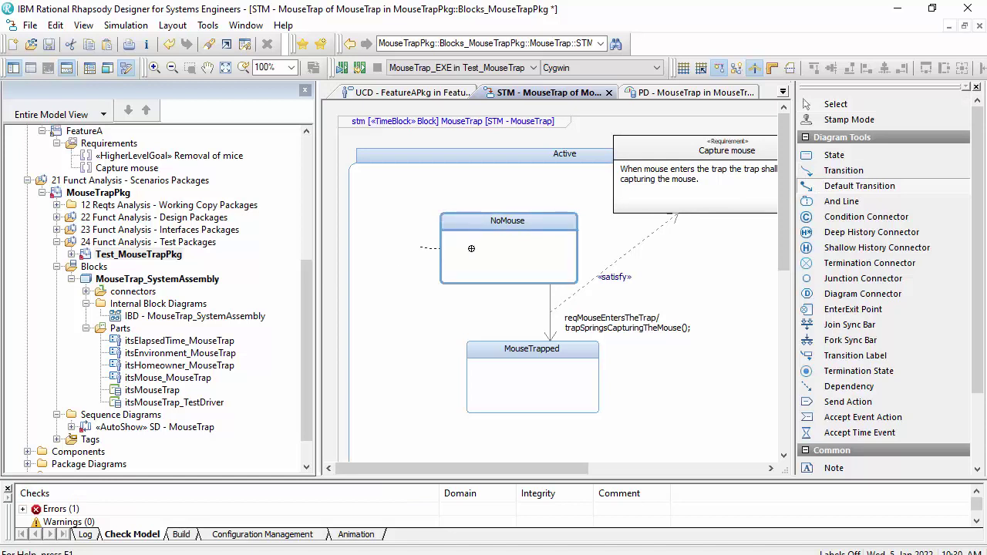
click(471, 249)
click(341, 68)
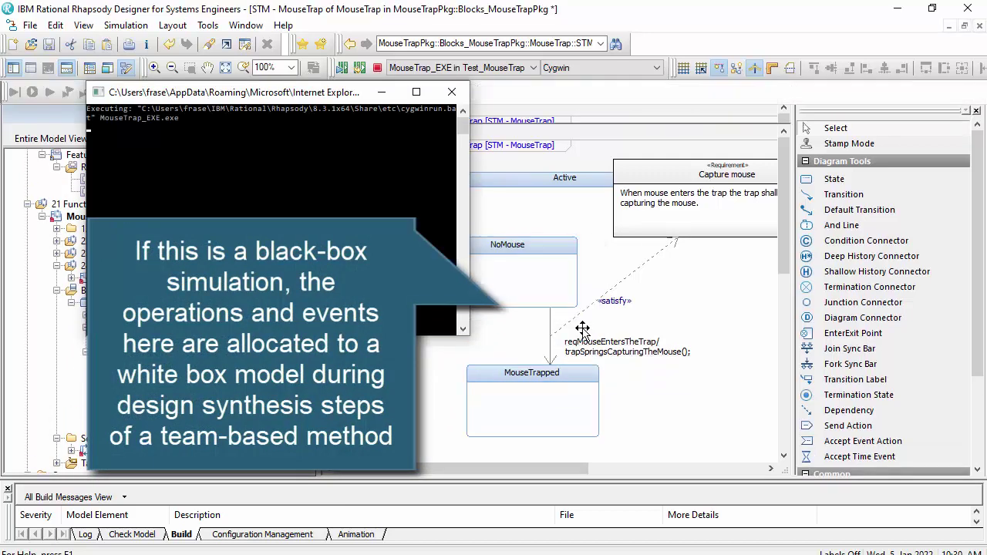
click(383, 93)
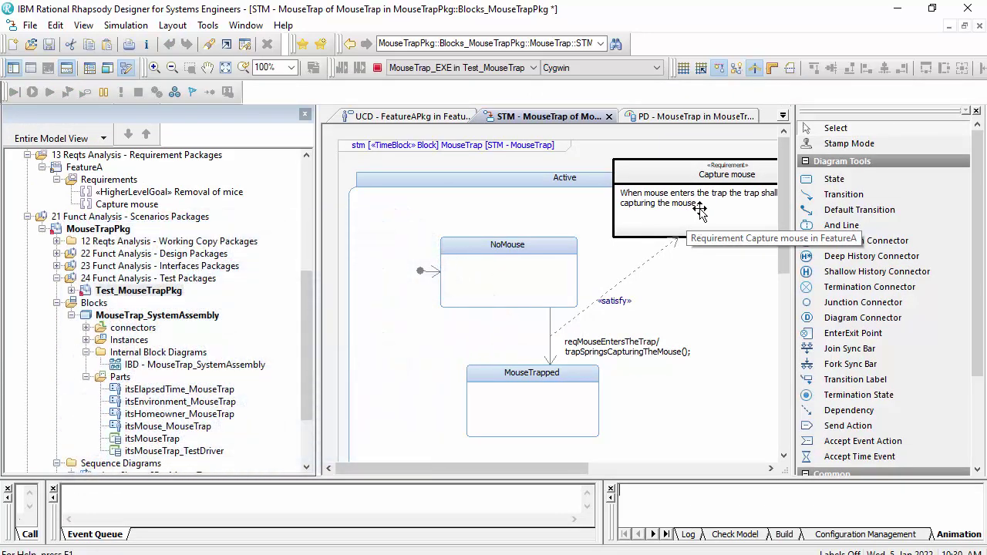
Step: Restart the simulation from the existing executable with SD - MouseTrap shown and press Go
click(782, 114)
click(572, 200)
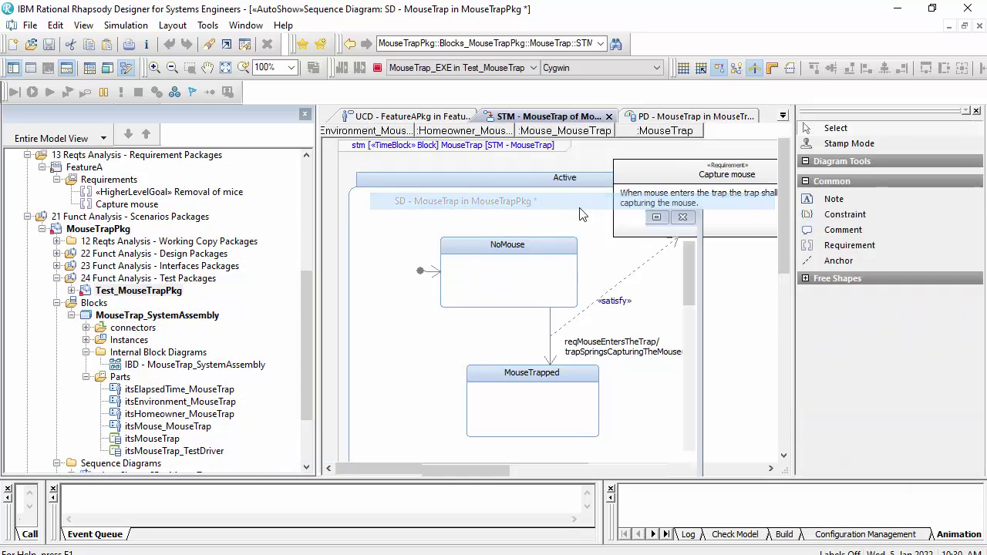
drag(586, 464, 473, 468)
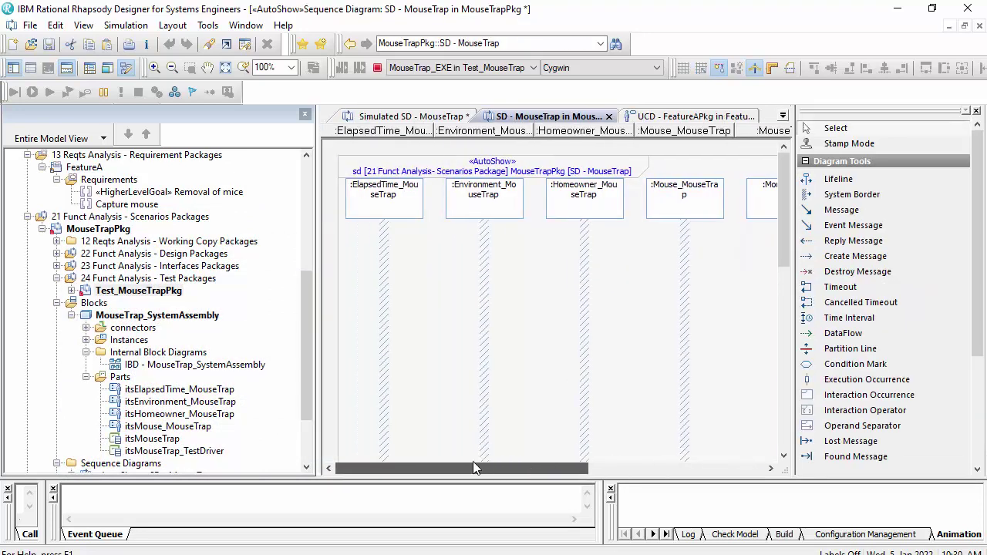
click(377, 68)
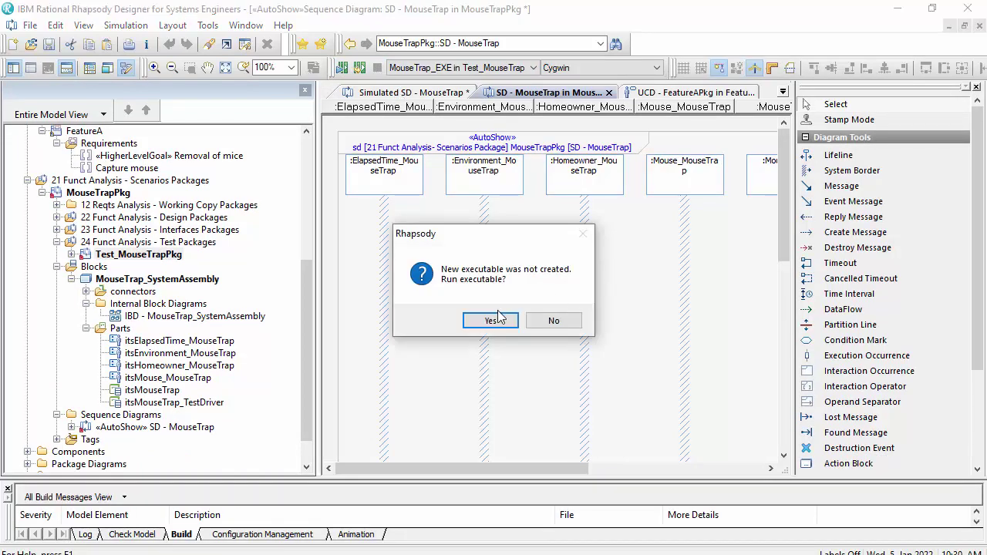
click(497, 321)
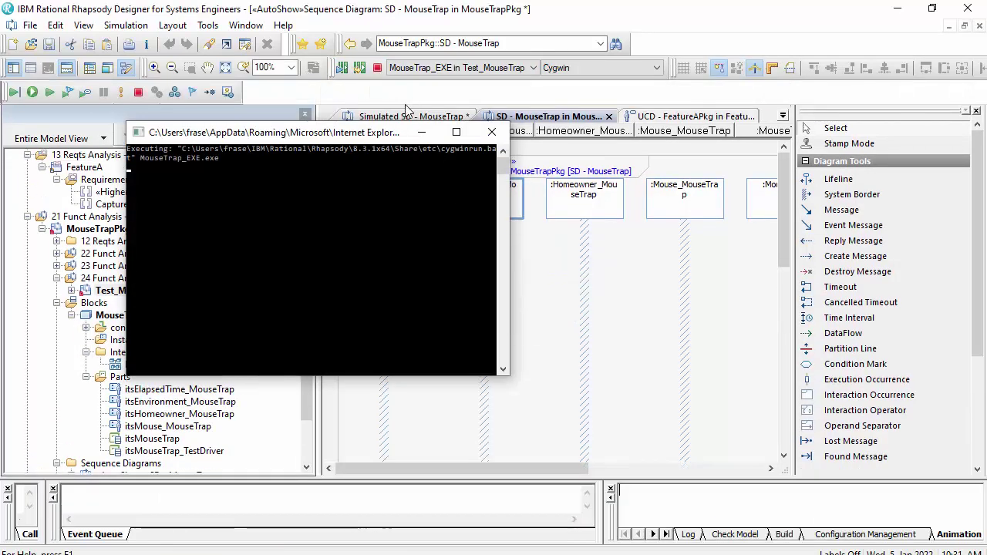
click(404, 118)
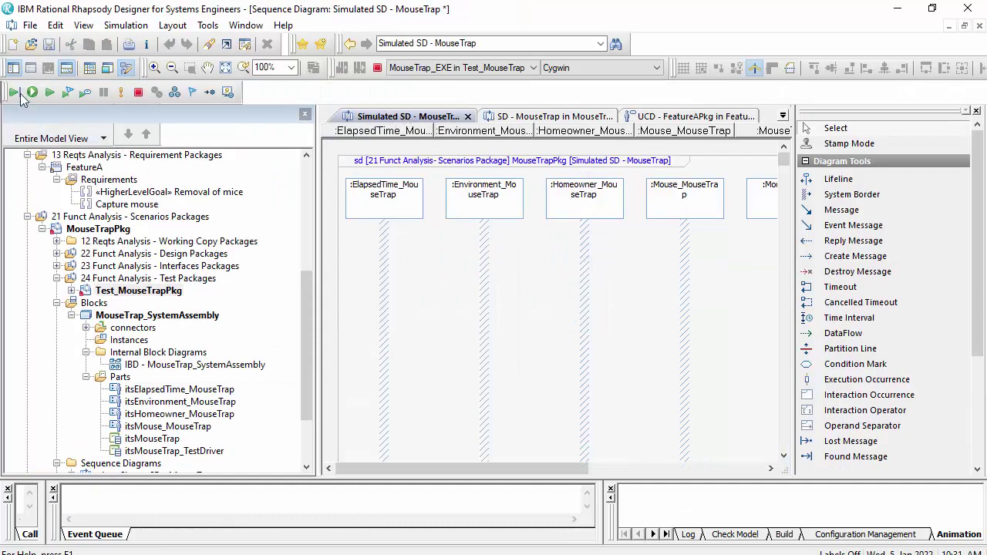
click(32, 92)
Step: Generate send_MouseEntersTheTrap on :Mouse_MouseTrap so MouseTrap moves to MouseTrapped
drag(460, 469, 520, 469)
scroll(533, 342, up, 3)
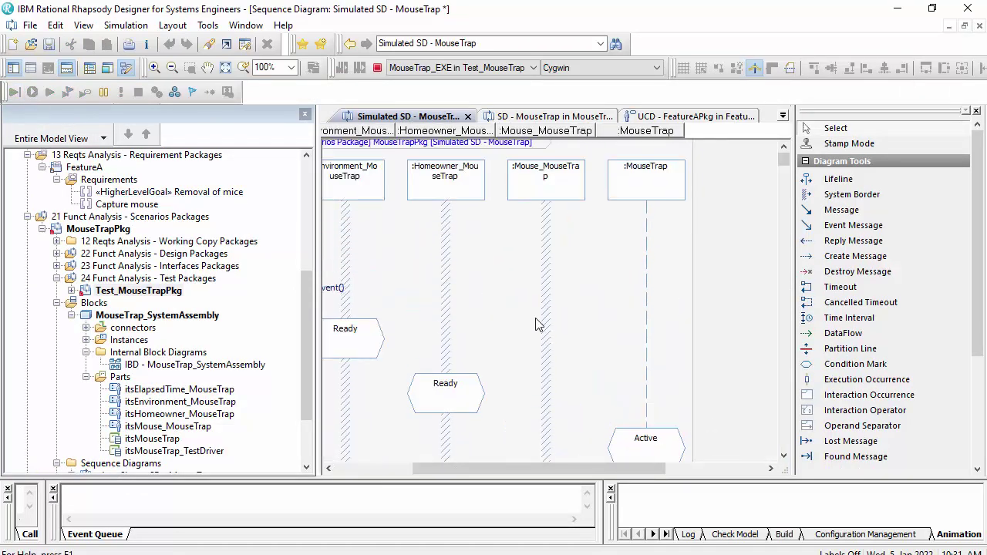
right_click(527, 181)
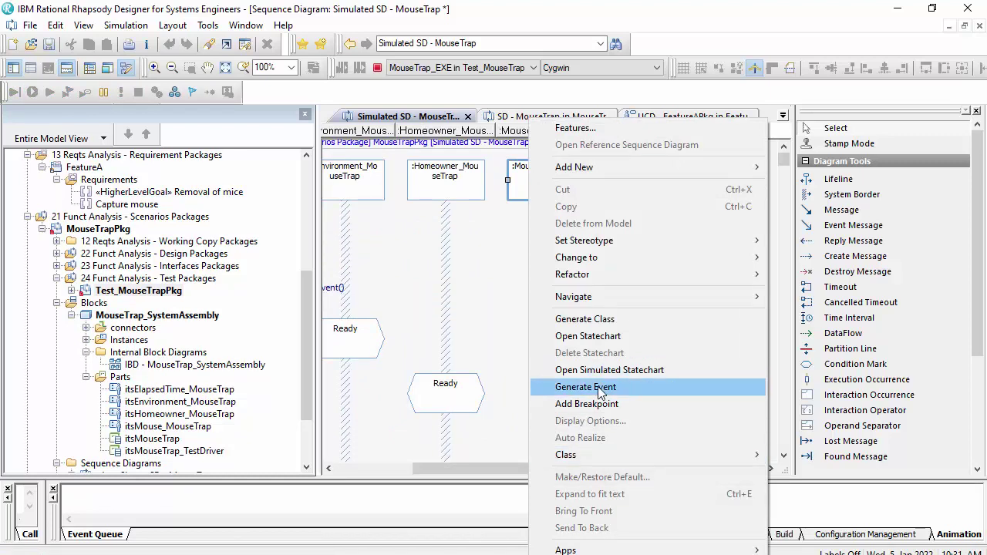
click(584, 387)
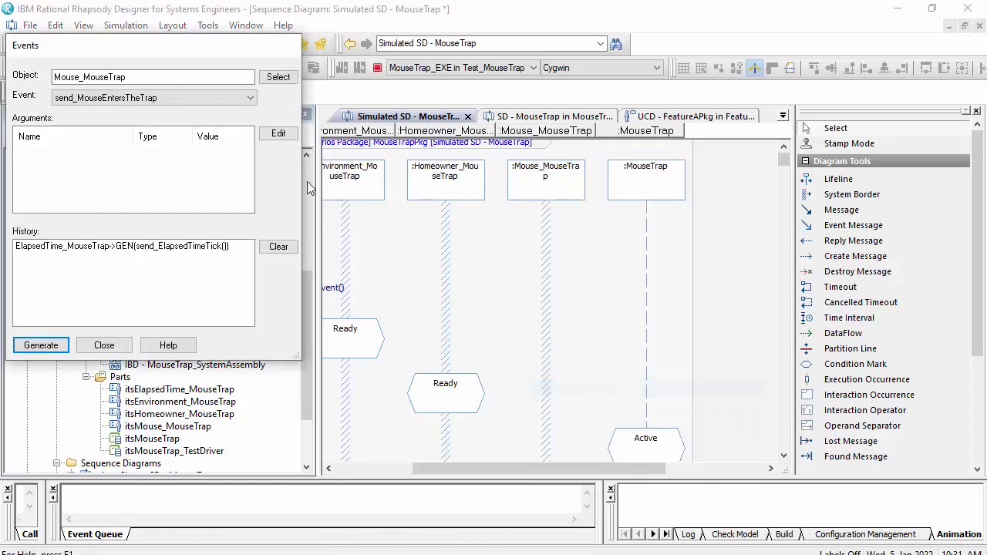
click(58, 345)
click(115, 345)
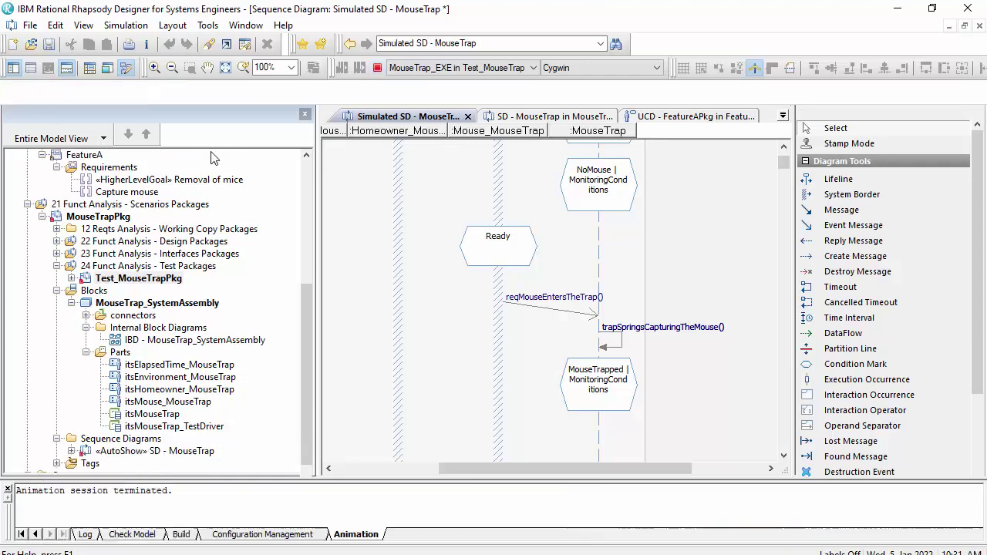
Step: Save the model, including the Simulated SD - MouseTrap diagram
click(48, 44)
click(537, 329)
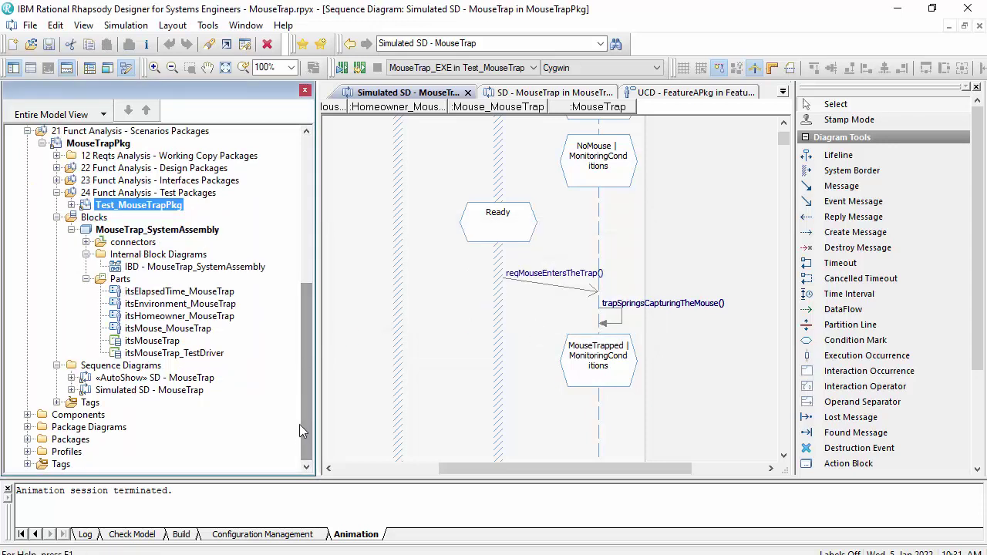
click(116, 378)
click(123, 390)
Step: Rename Simulated SD - MouseTrap to 'TC1 - Trap a mouse'
click(128, 393)
double_click(127, 393)
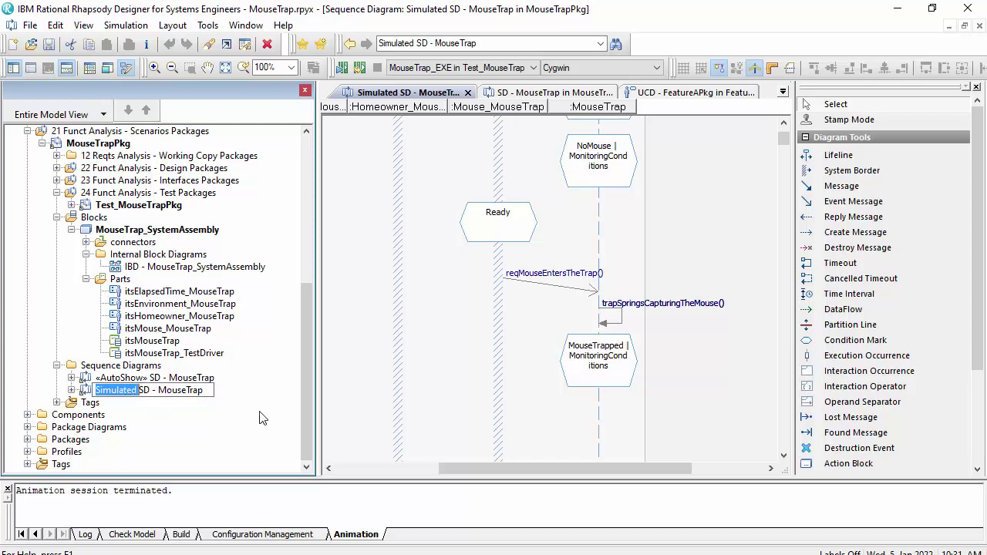
text(Y)
key(BackSpace)
text(TC)
key(Delete)
key(Delete)
text(1)
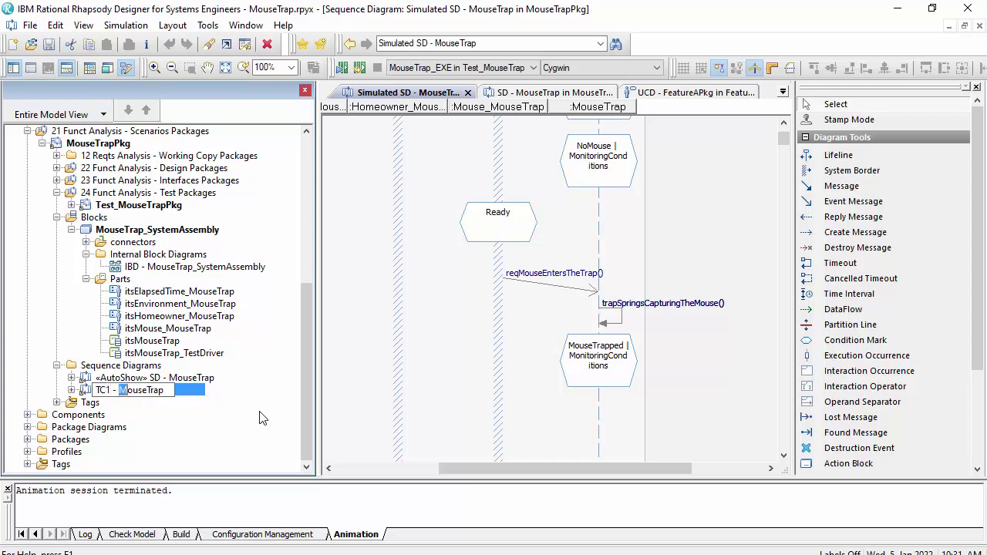
key(shift+Right)
key(shift+Right)
key(shift+Right)
key(shift+Right)
key(shift+Right)
key(shift+Right)
key(shift+Right)
key(shift+Right)
text(Trap a mo)
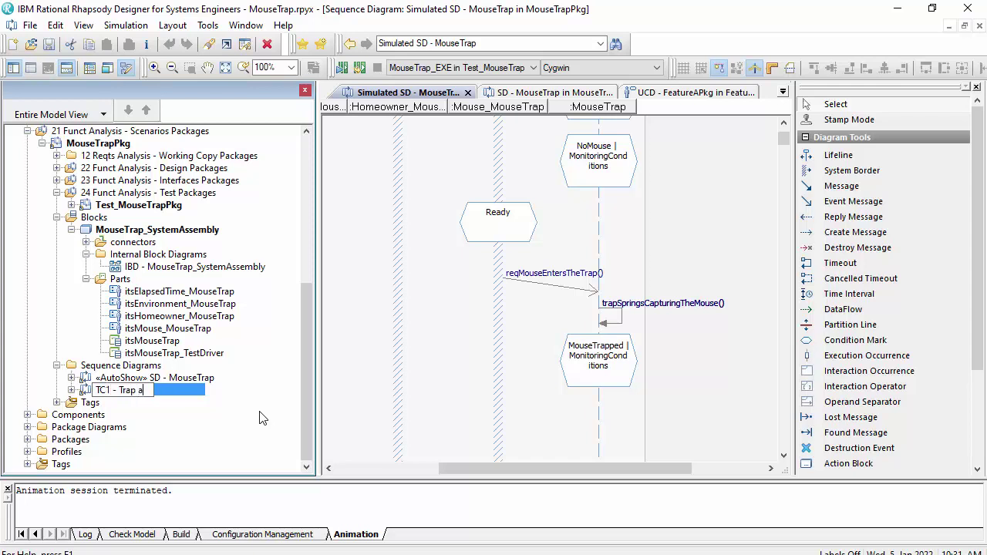
key(Return)
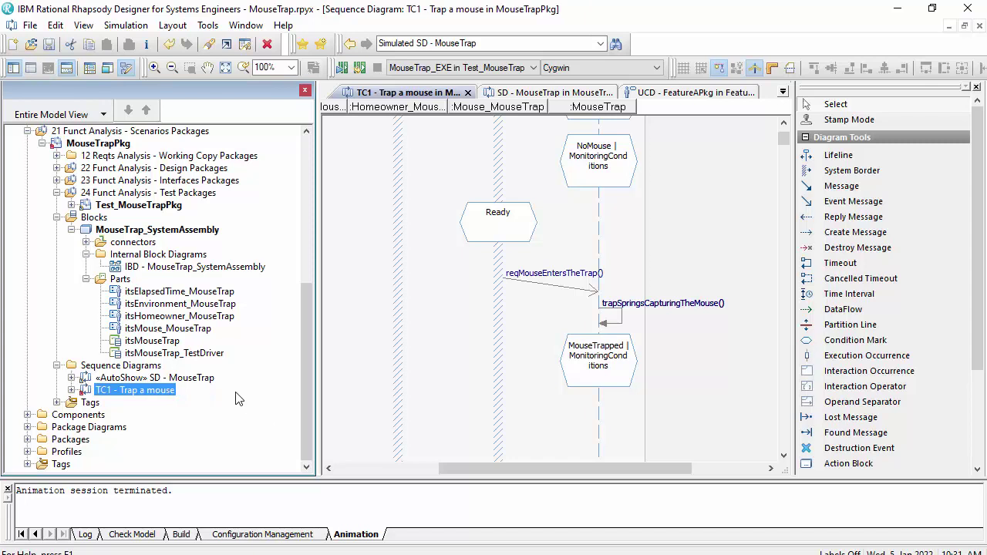
scroll(77, 394, up, 4)
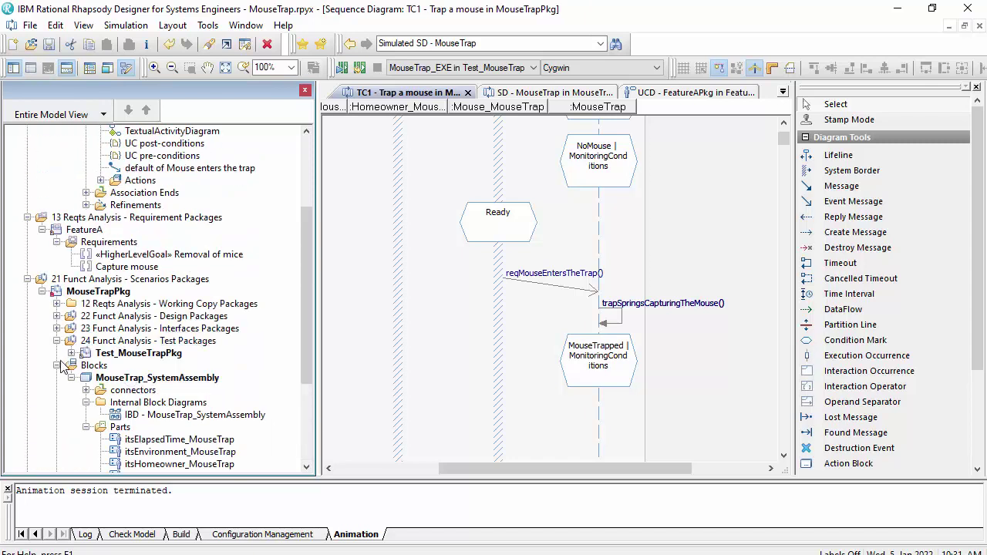
Step: Collapse Blocks and Test Packages, then expand Design Packages down to MouseTrap's operations
click(57, 365)
click(56, 340)
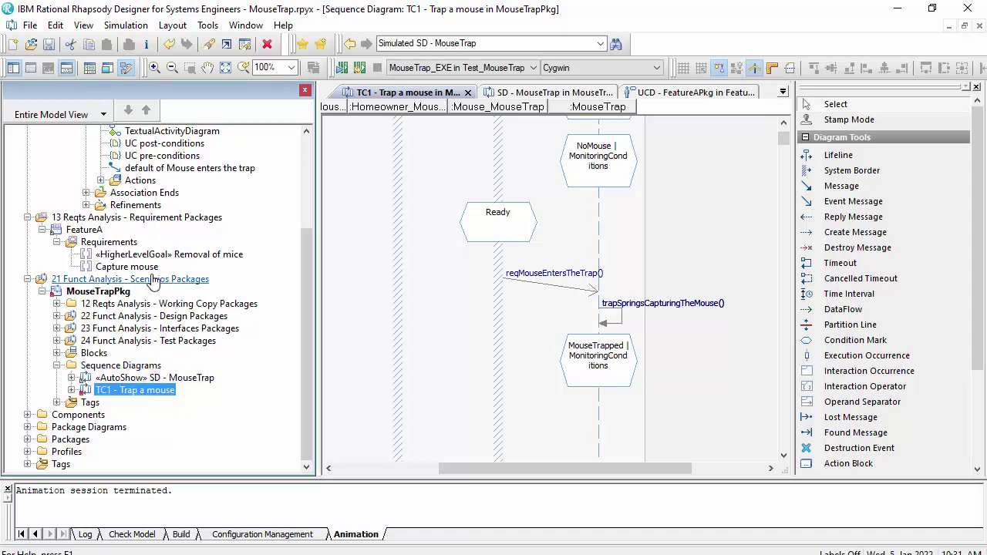
click(56, 316)
click(71, 329)
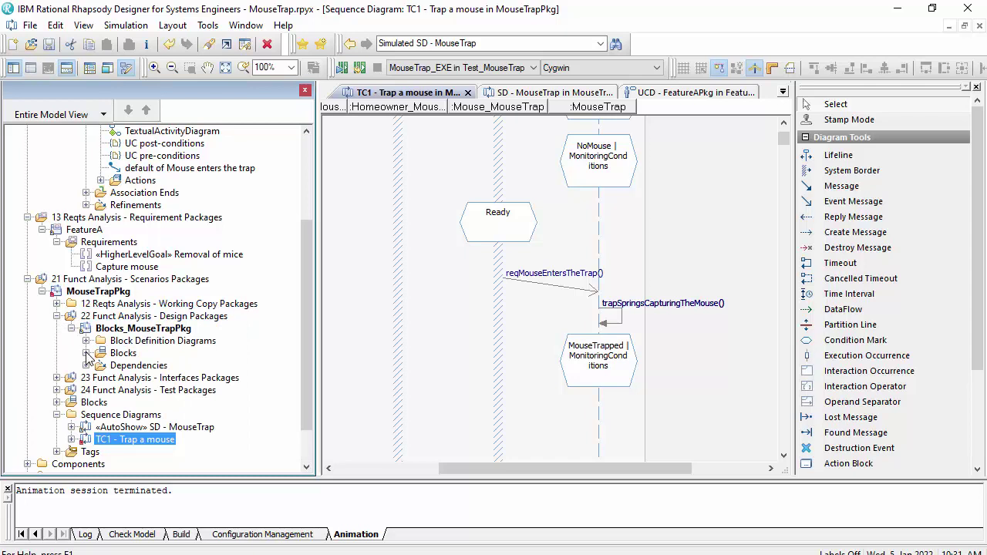
click(85, 353)
click(100, 366)
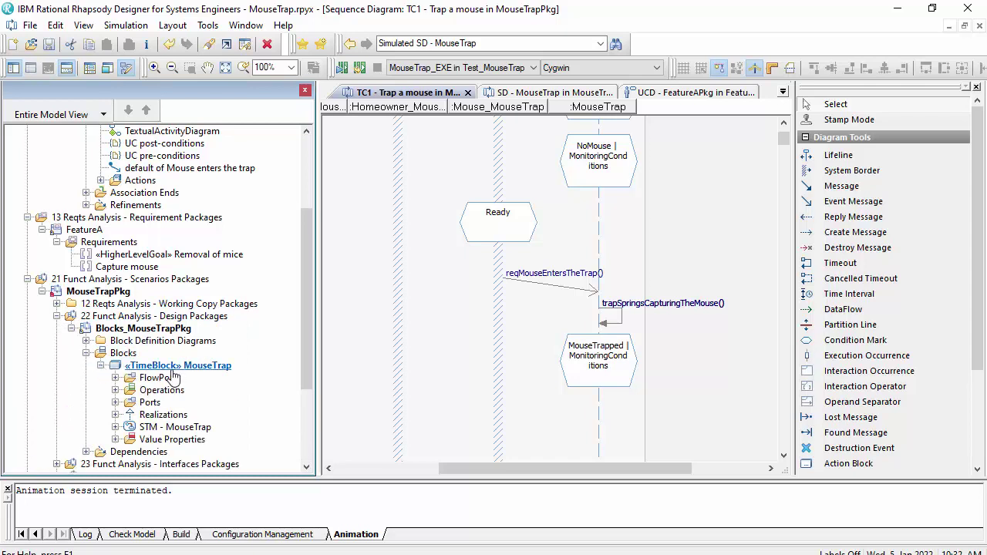
double_click(163, 390)
Step: Expand trapSpringsCapturingTheMouse() Satisfactions to confirm it satisfies Capture mouse
scroll(188, 409, down, 3)
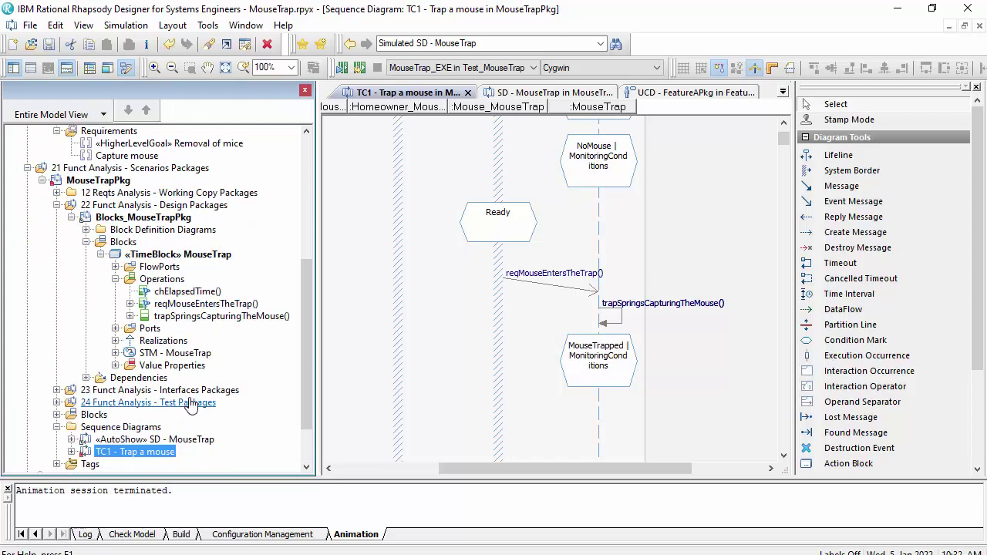
click(130, 316)
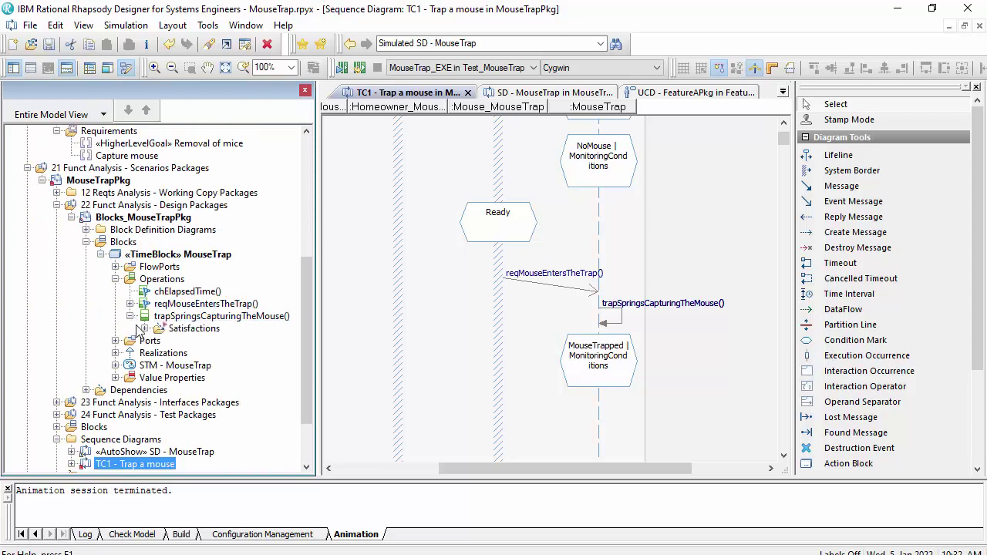
click(144, 328)
scroll(135, 327, up, 7)
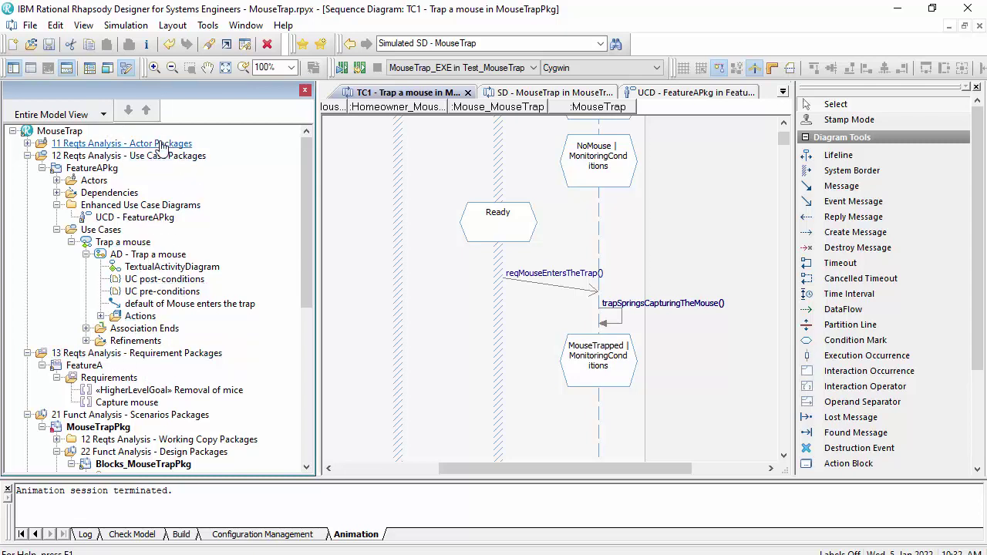
scroll(161, 369, down, 1)
scroll(160, 368, up, 2)
scroll(174, 378, down, 3)
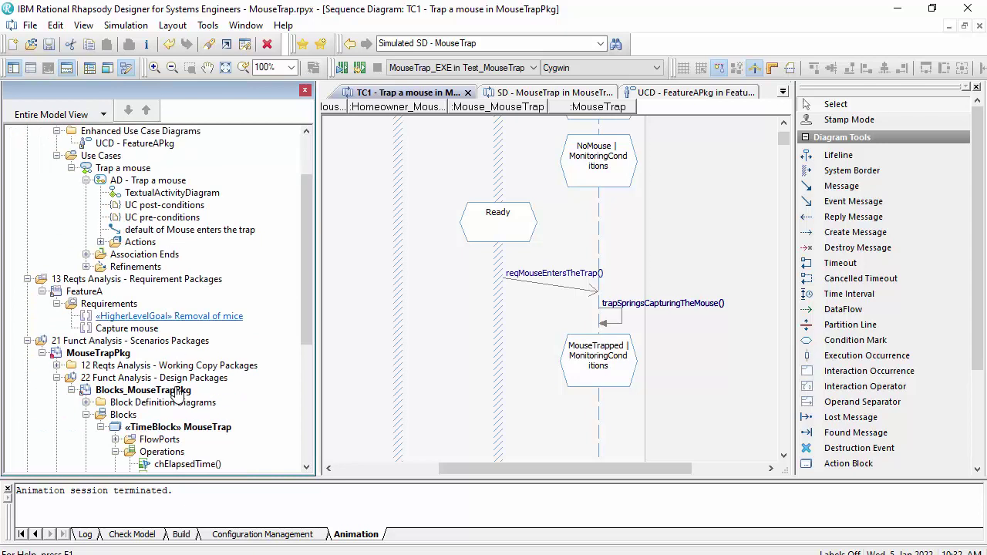
scroll(185, 378, up, 3)
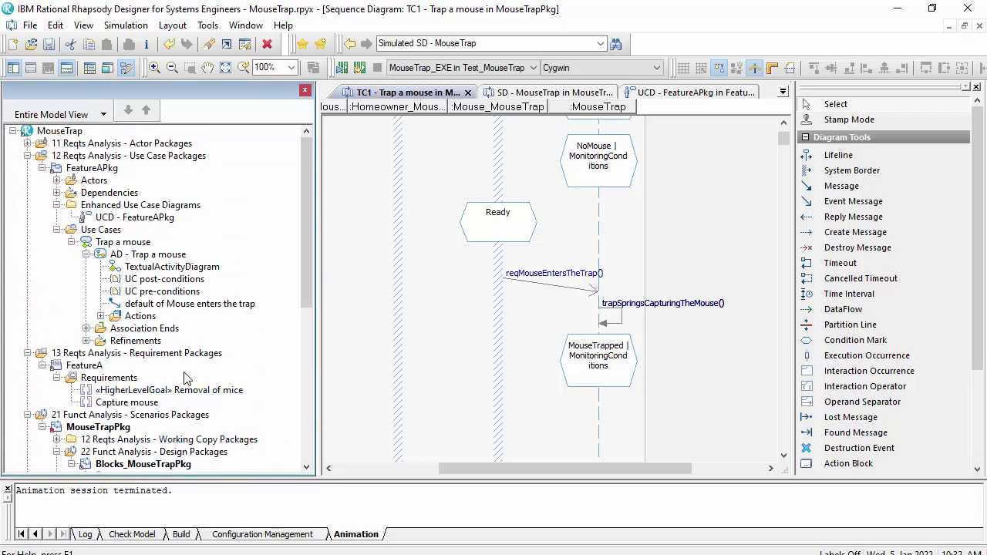
scroll(193, 355, down, 8)
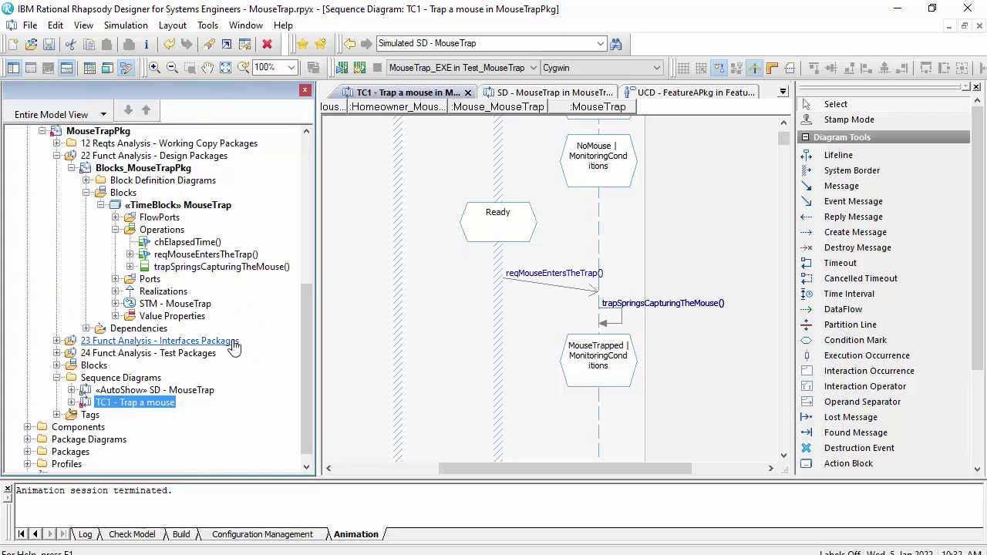
scroll(233, 347, down, 1)
scroll(237, 372, up, 2)
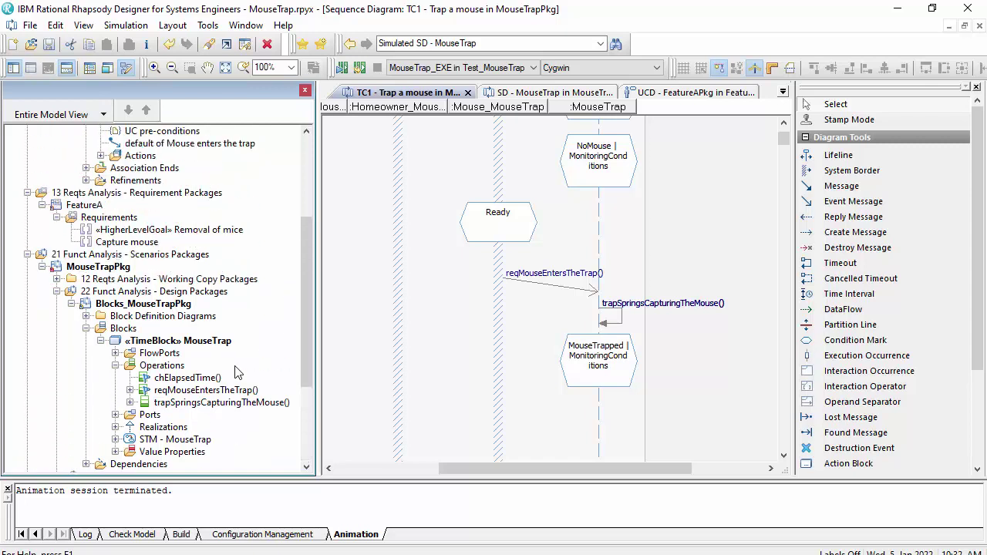
scroll(236, 372, down, 1)
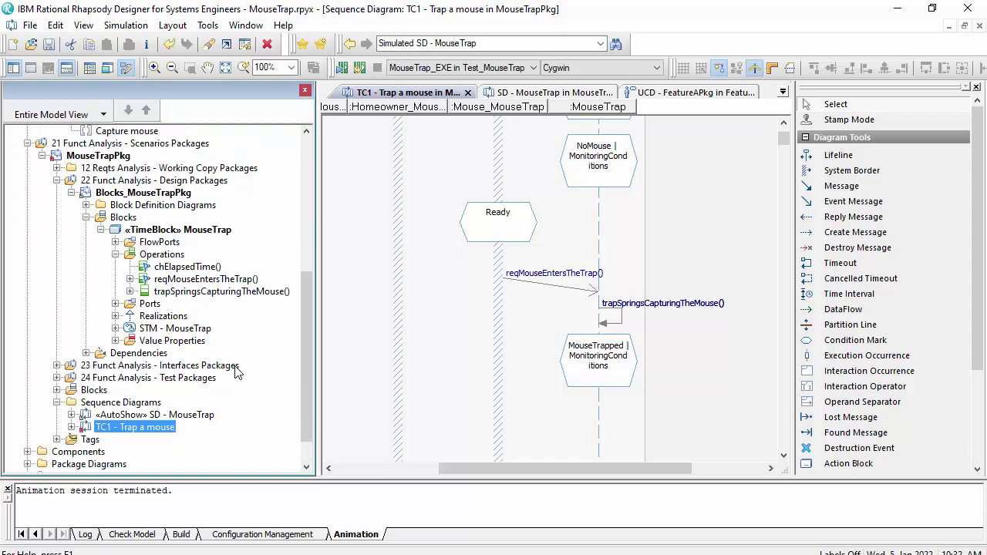